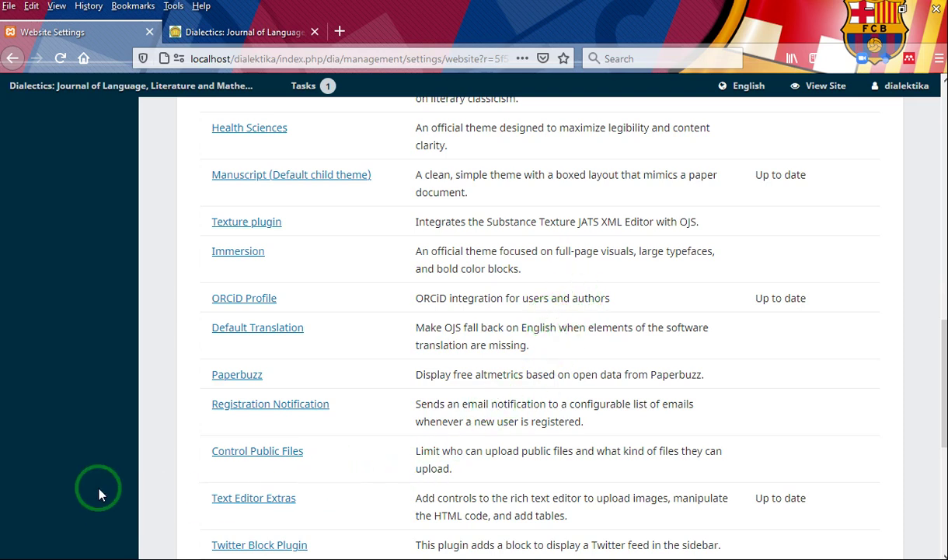
Check in the XAMPP Control Panel that the Apache and MySQL modules are running, and close the panel
click(1, 479)
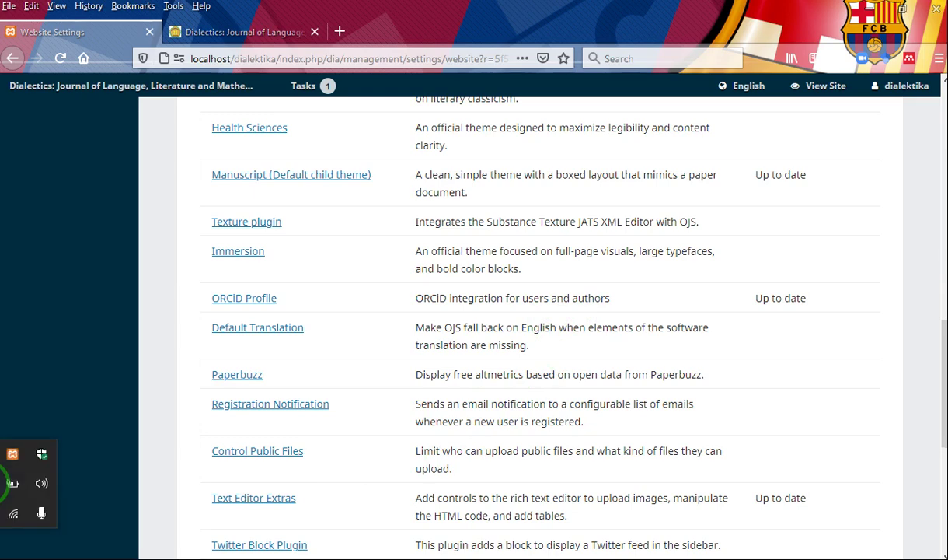
click(12, 458)
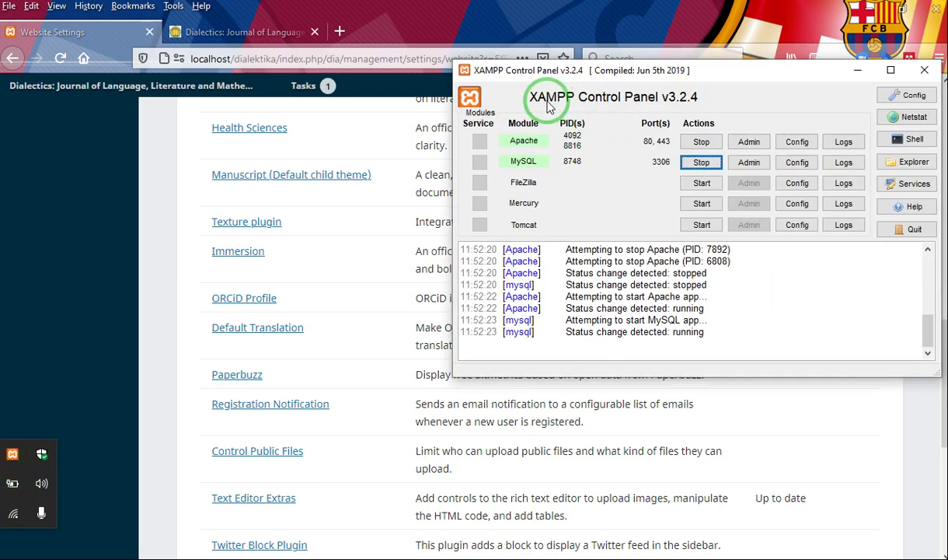
drag(598, 70, 499, 61)
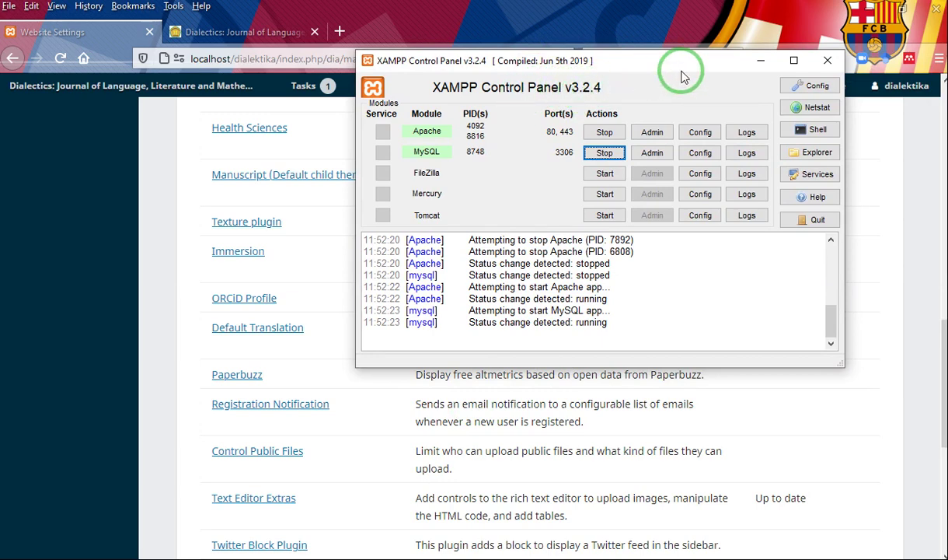
click(831, 65)
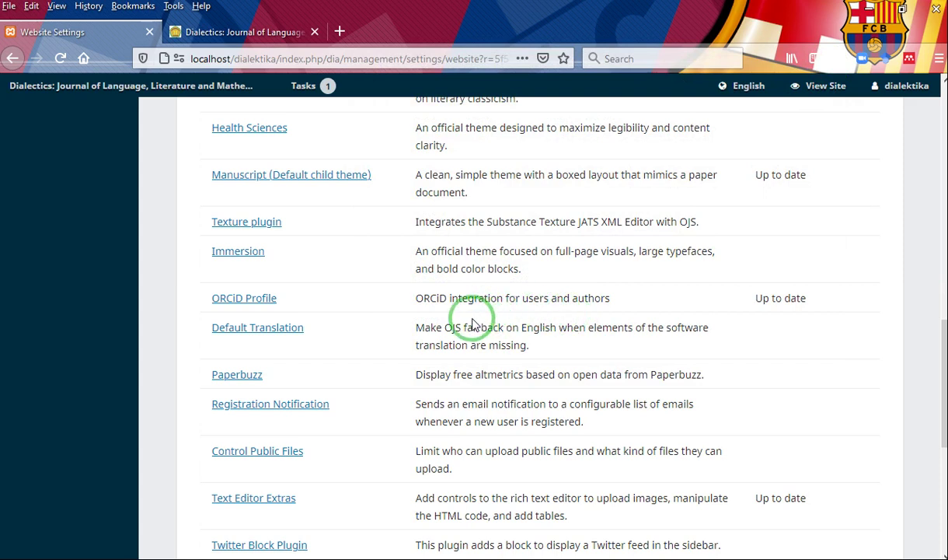
Check the network connection in the system tray and return to the beginning of the Plugin Gallery page
mouse_move(1, 56)
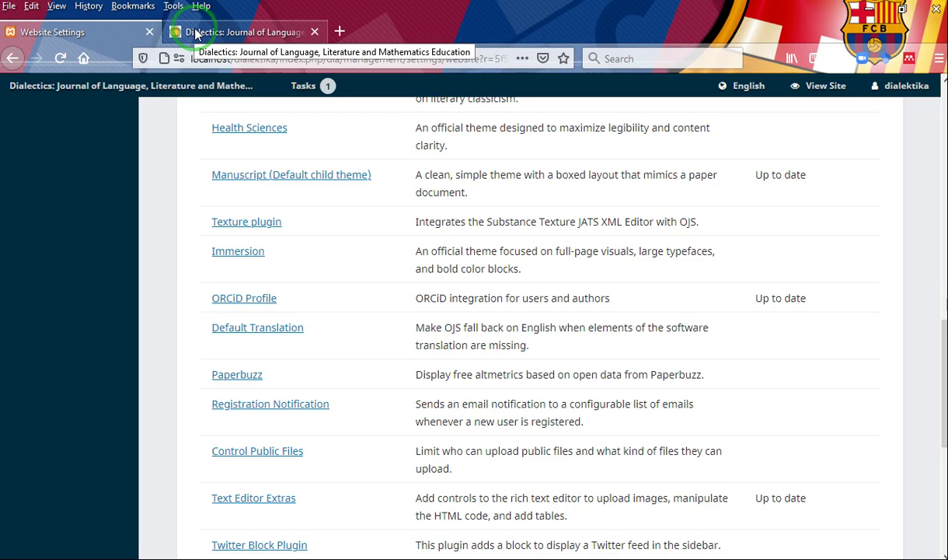
scroll(664, 292, up, 4)
scroll(659, 306, up, 5)
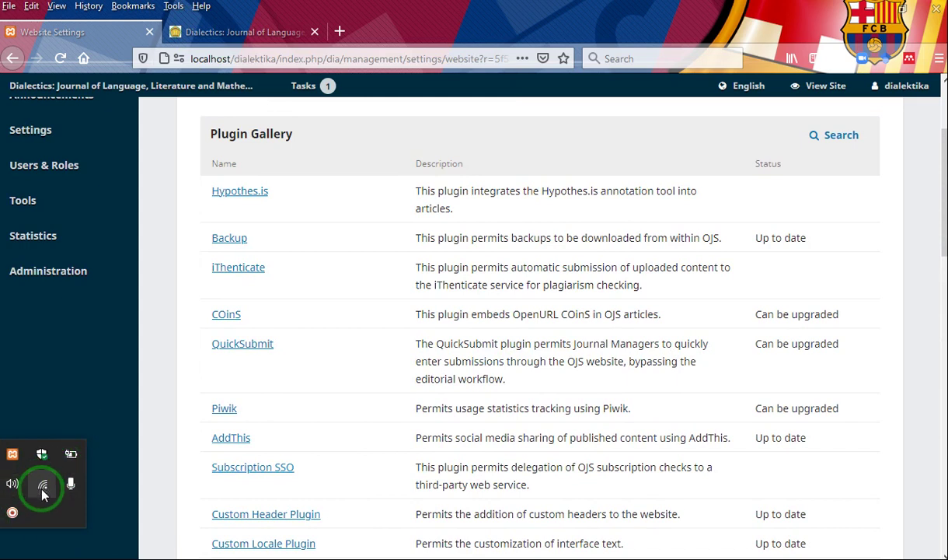
click(156, 377)
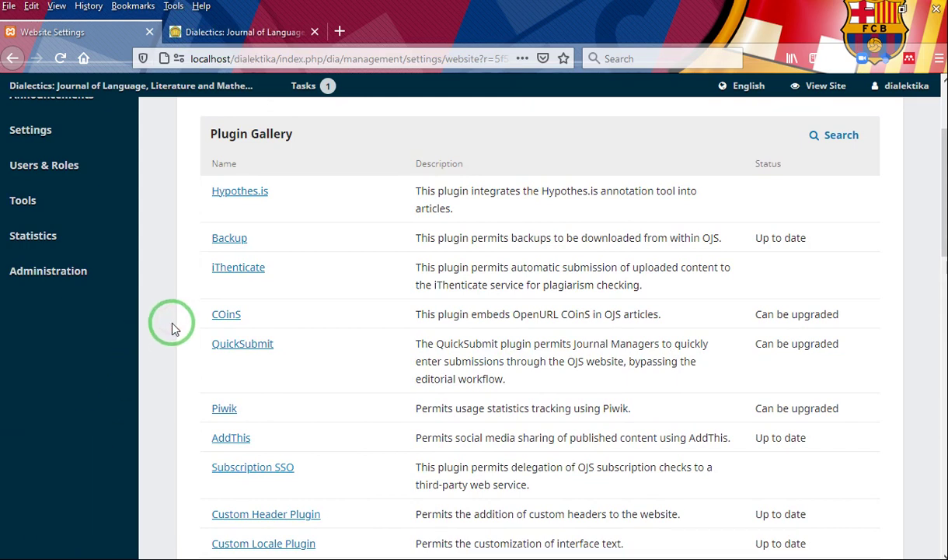
scroll(171, 325, up, 3)
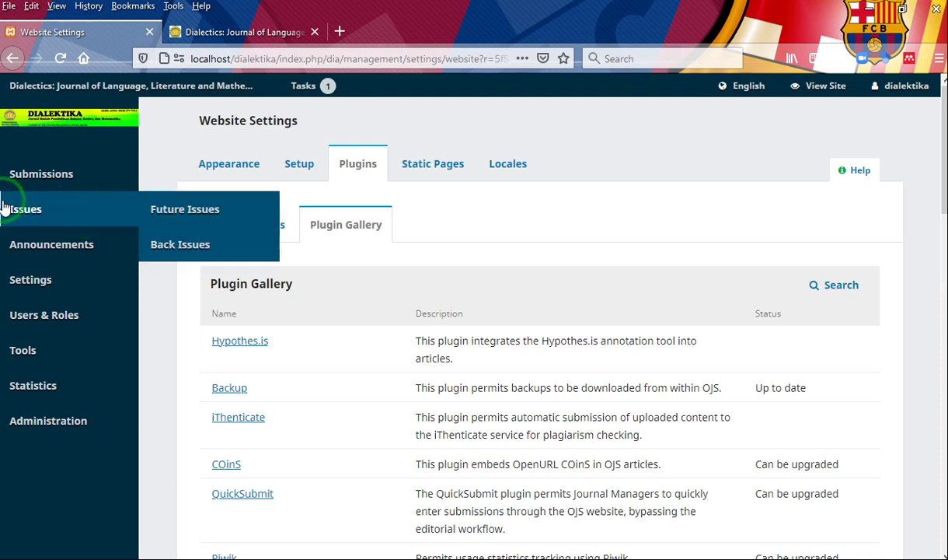
Switch to config.inc.php in Sublime Text and examine the tar comment about the backup plugin in the [cli] section
mouse_move(0, 192)
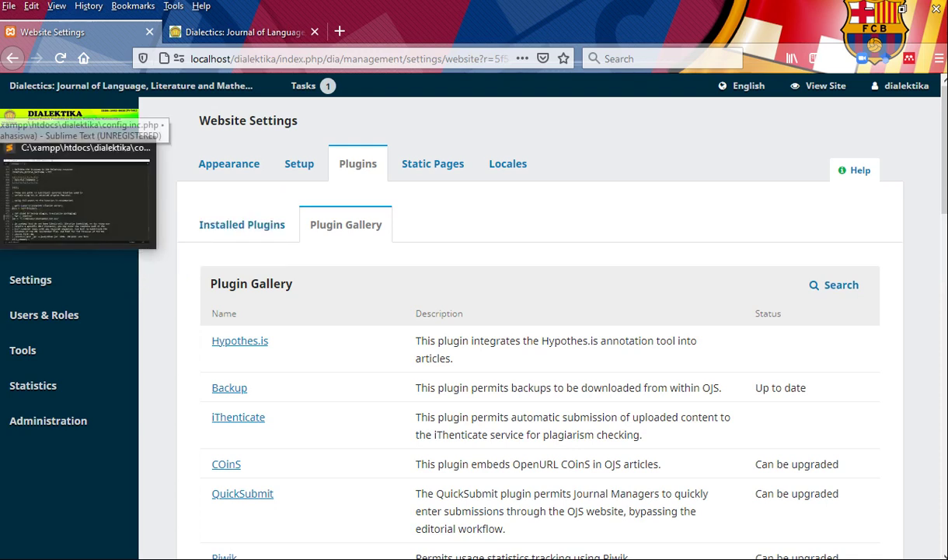
click(17, 201)
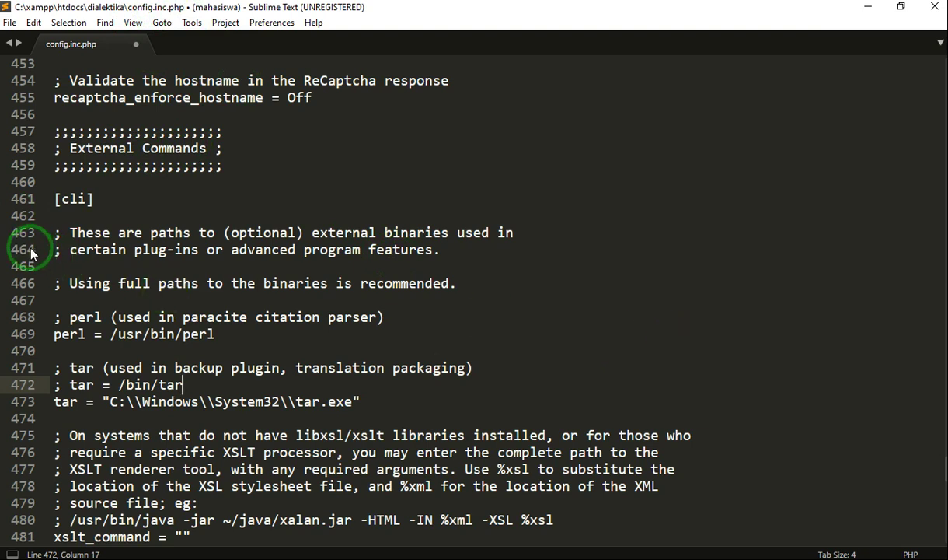
click(14, 382)
click(15, 367)
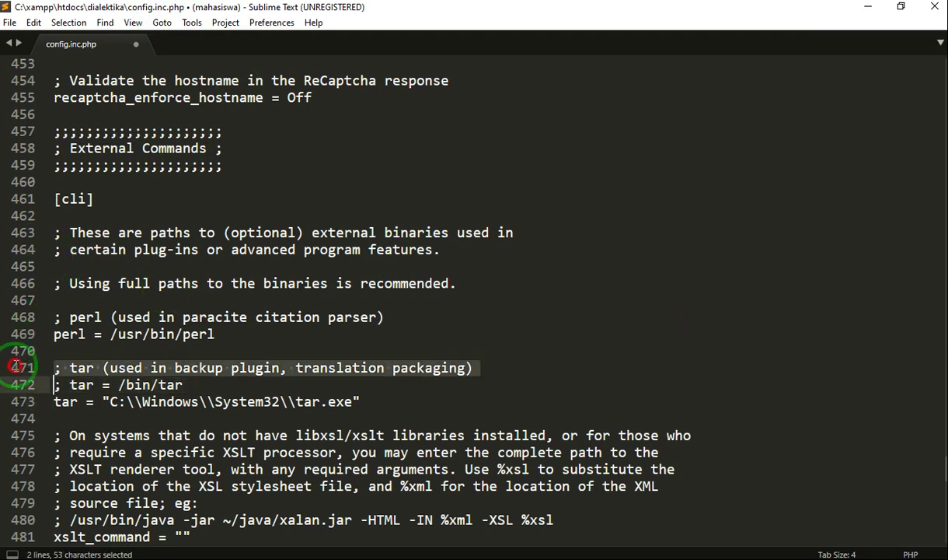
key(Left)
key(Right)
key(Right)
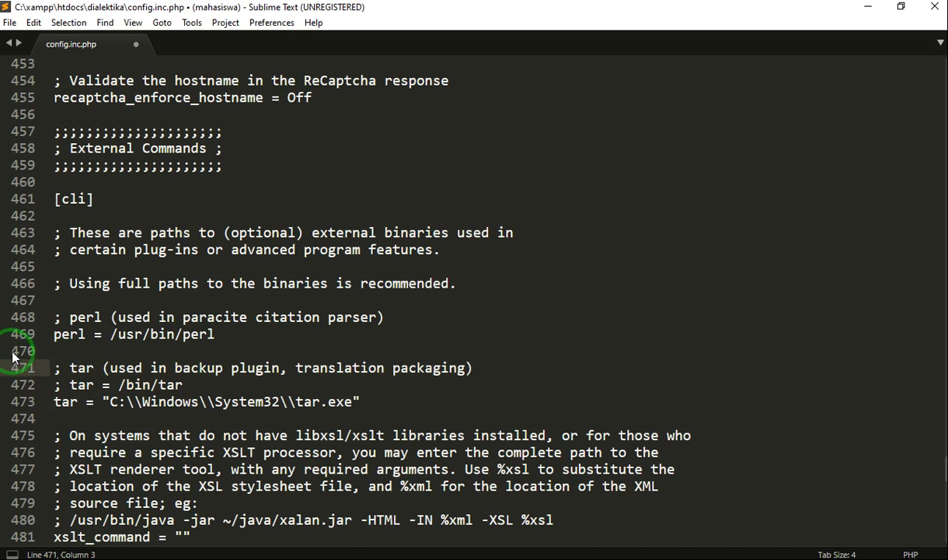
click(14, 354)
click(53, 352)
click(69, 368)
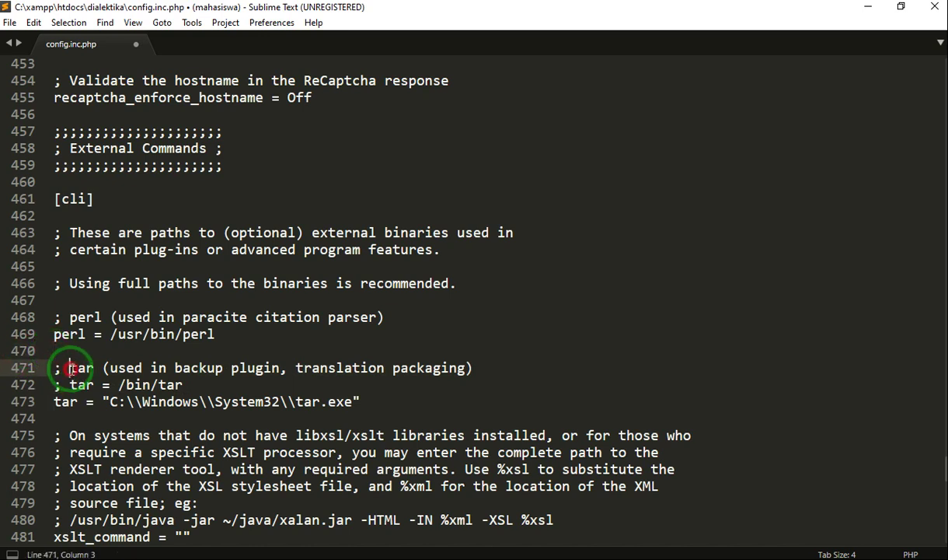
drag(71, 368, 242, 381)
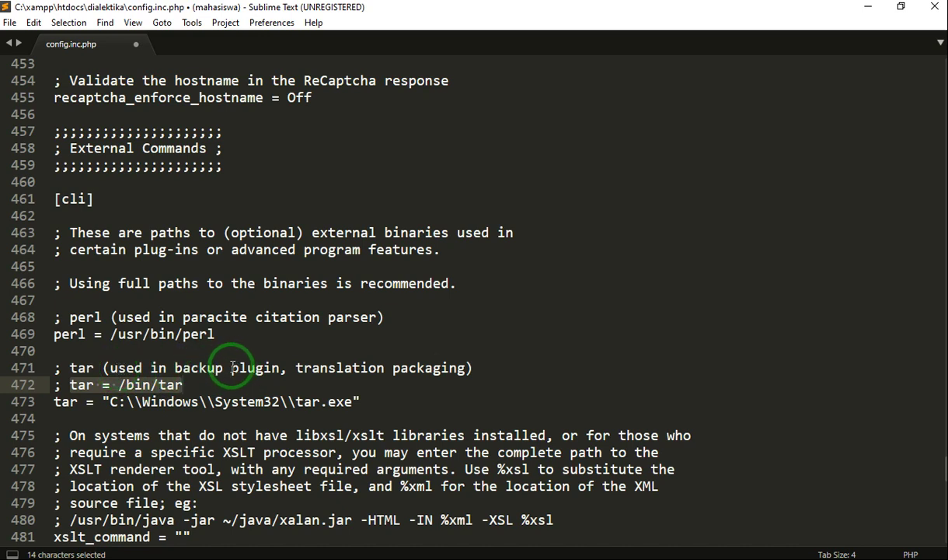
drag(232, 368, 294, 367)
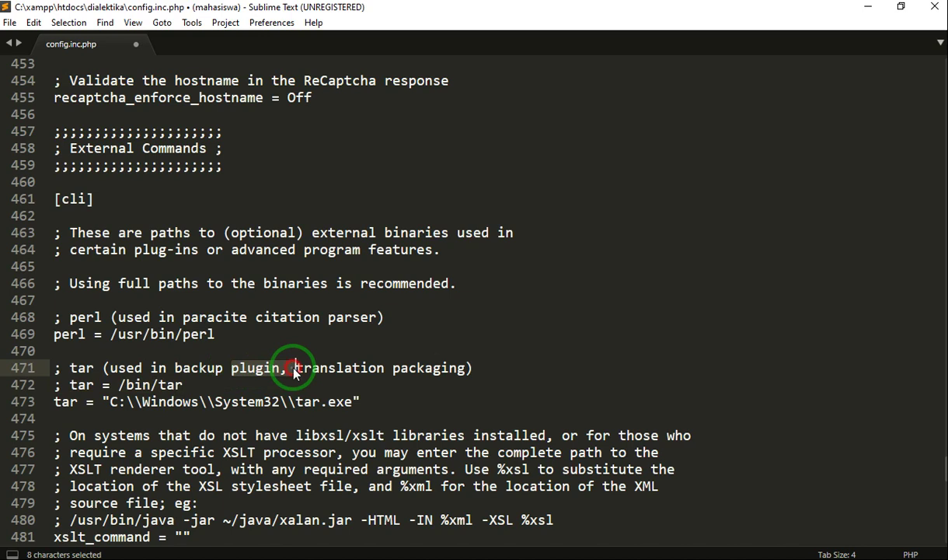
Examine the commented-out default tar path "/bin/tar" on line 472
click(243, 382)
drag(232, 384, 53, 384)
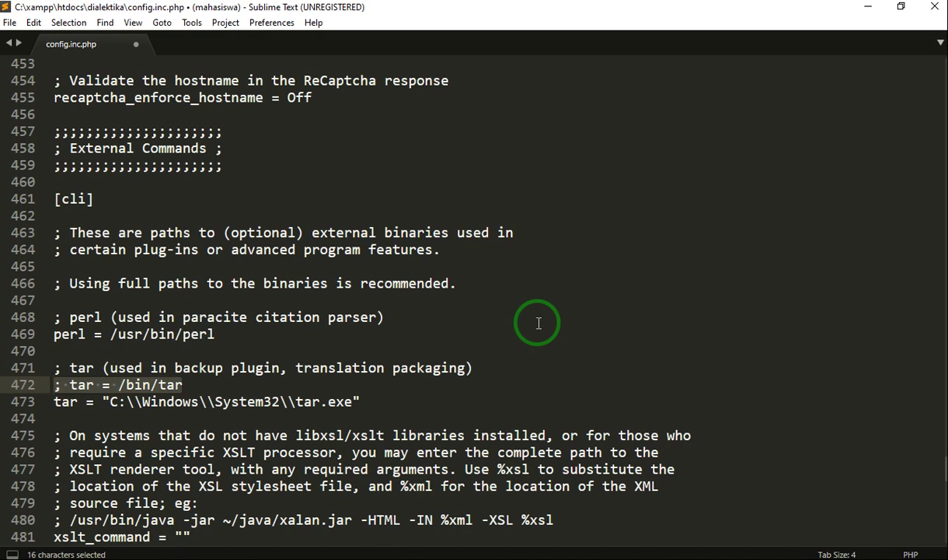
click(188, 386)
double_click(170, 385)
click(223, 384)
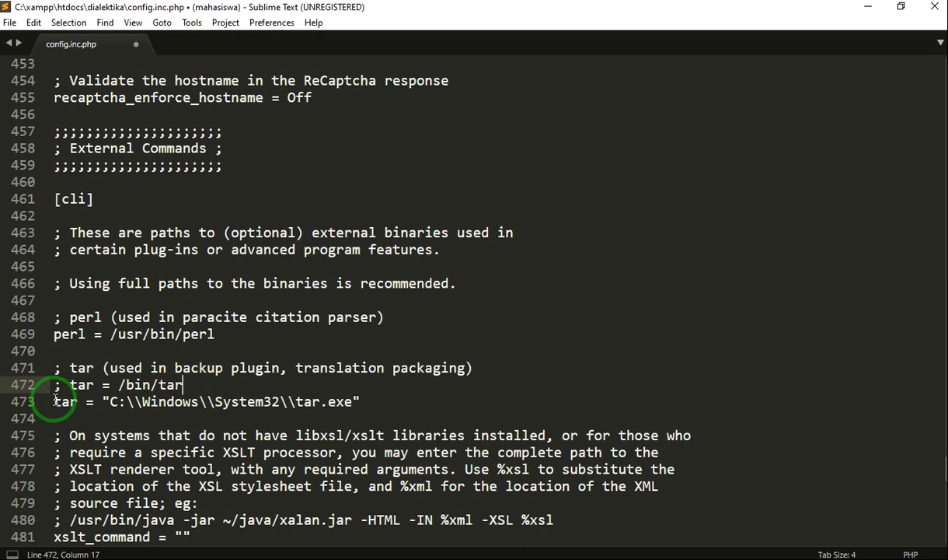
Examine the Windows tar path on line 473, highlighting the whole setting and its tar.exe file name
drag(54, 401, 397, 408)
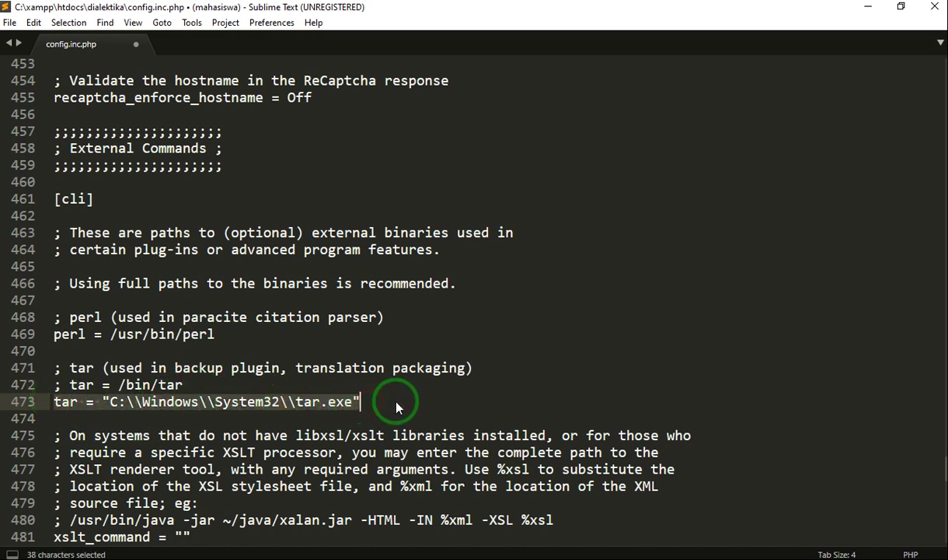
click(356, 401)
drag(355, 401, 295, 401)
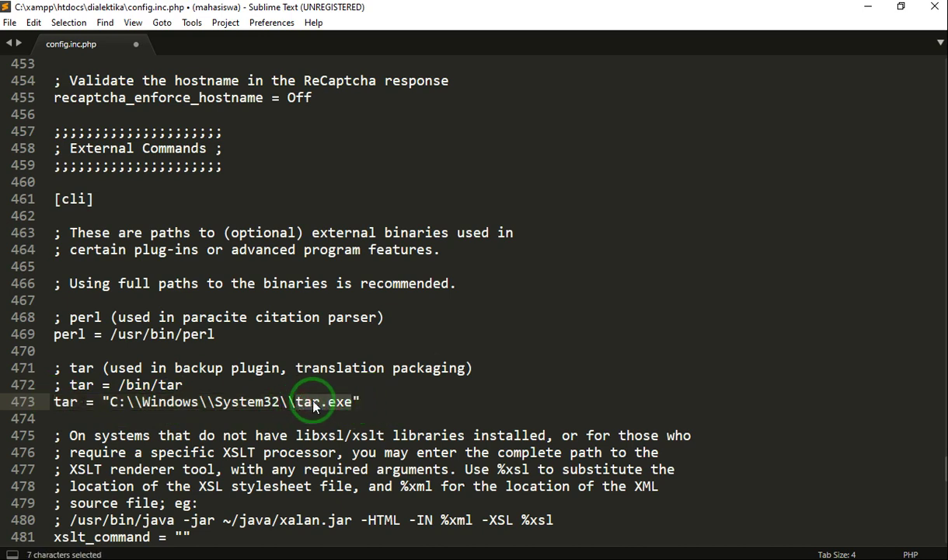
click(327, 402)
click(366, 402)
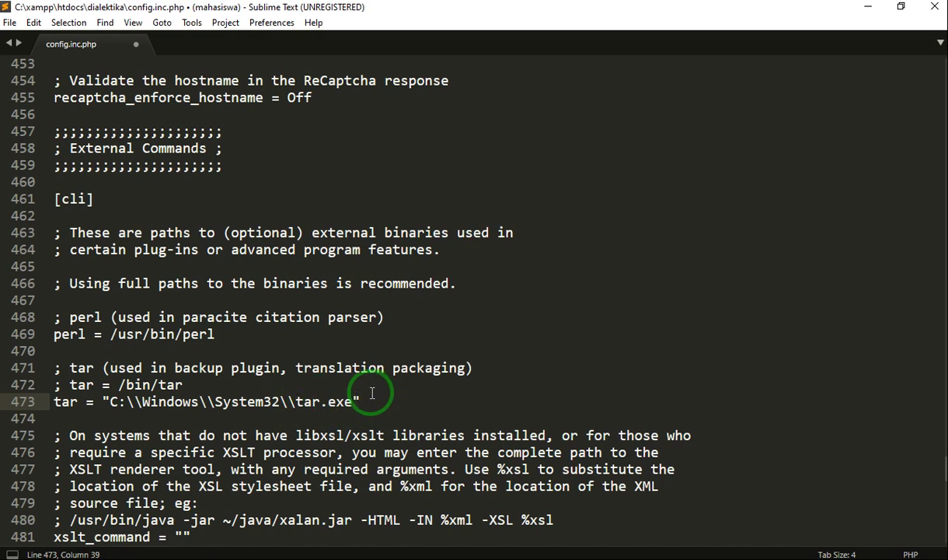
drag(296, 402, 352, 403)
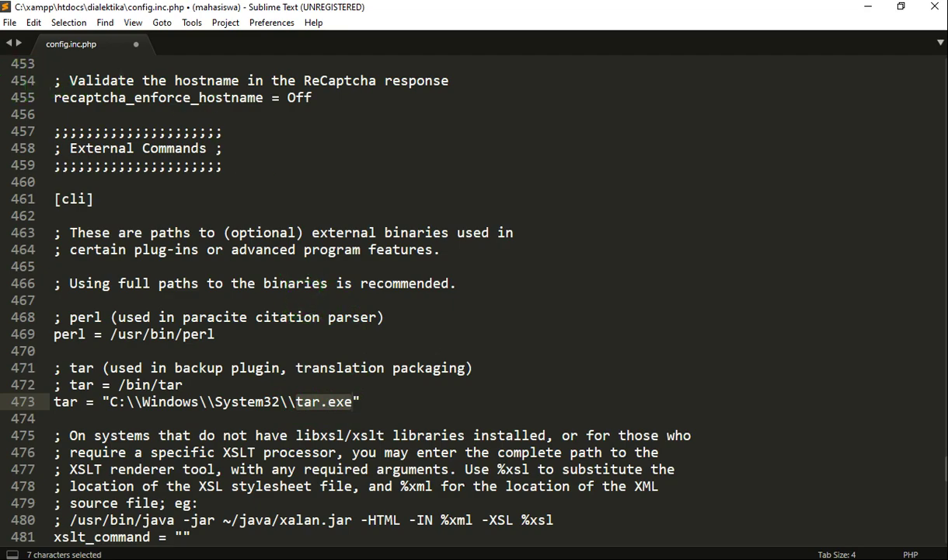
Switch to File Explorer, locate tar.exe in the System32 folder and show the folder's full path
key(alt+Tab)
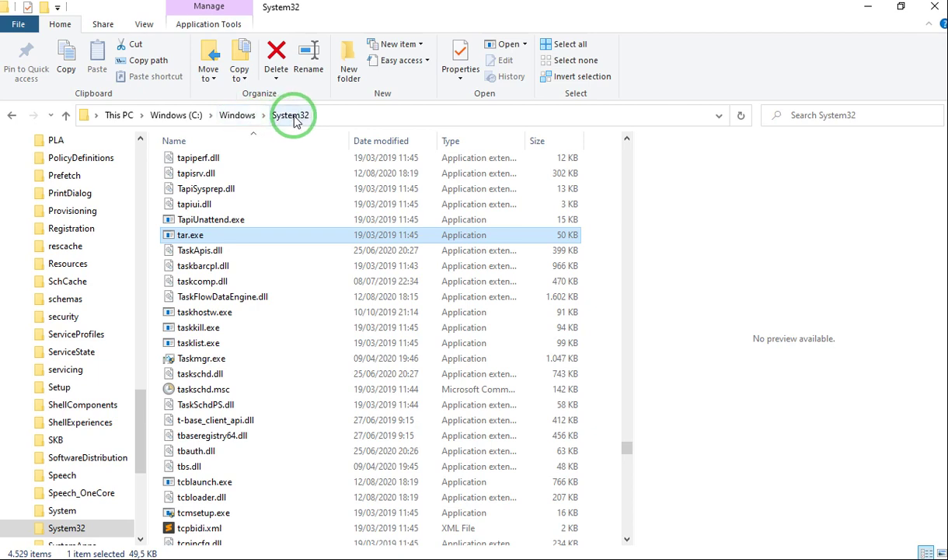
click(242, 235)
click(268, 238)
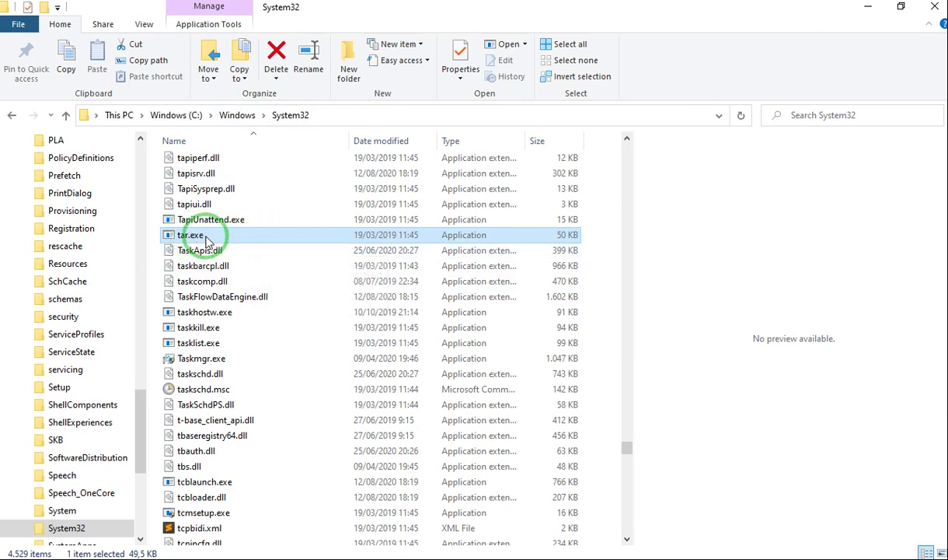
mouse_move(214, 243)
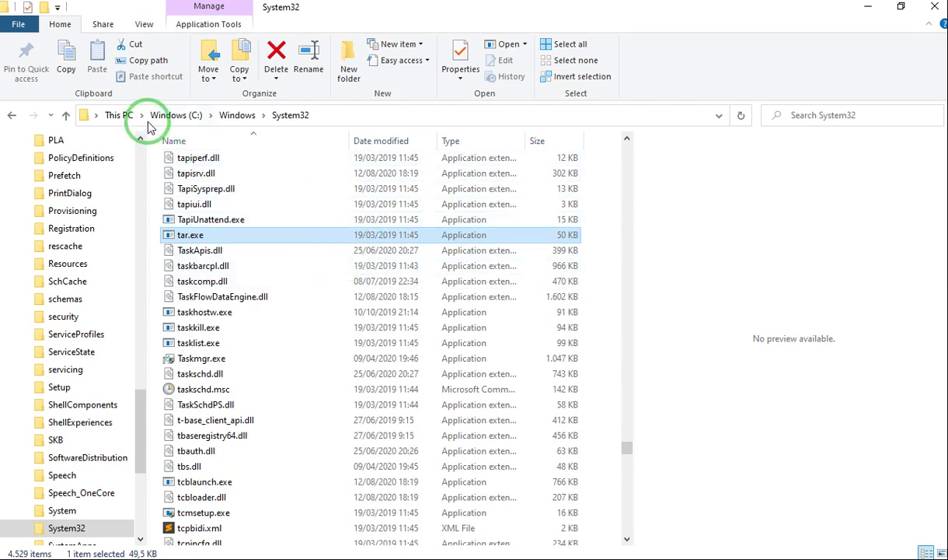
click(388, 121)
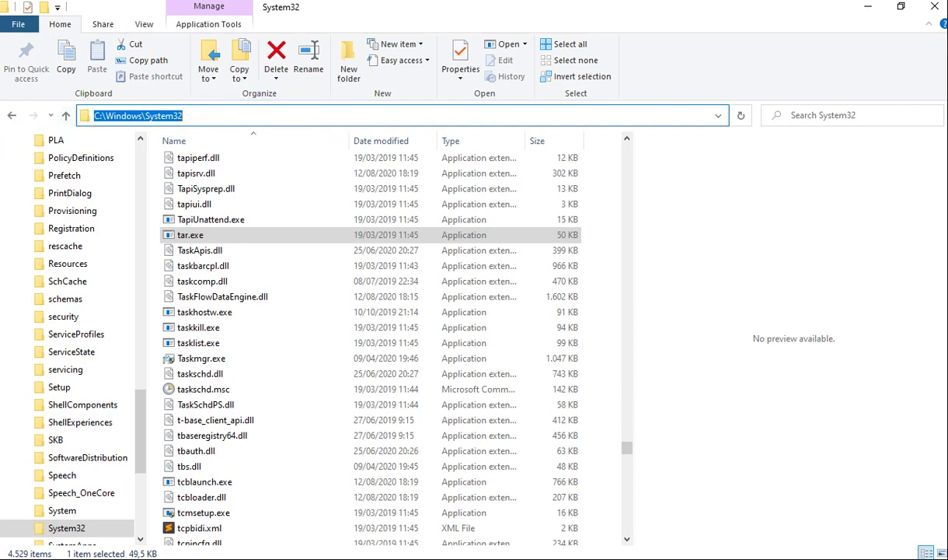
Return to config.inc.php in Sublime Text and compare the commented-out default tar line with the active Windows path line
click(2, 187)
click(394, 401)
drag(398, 400, 55, 401)
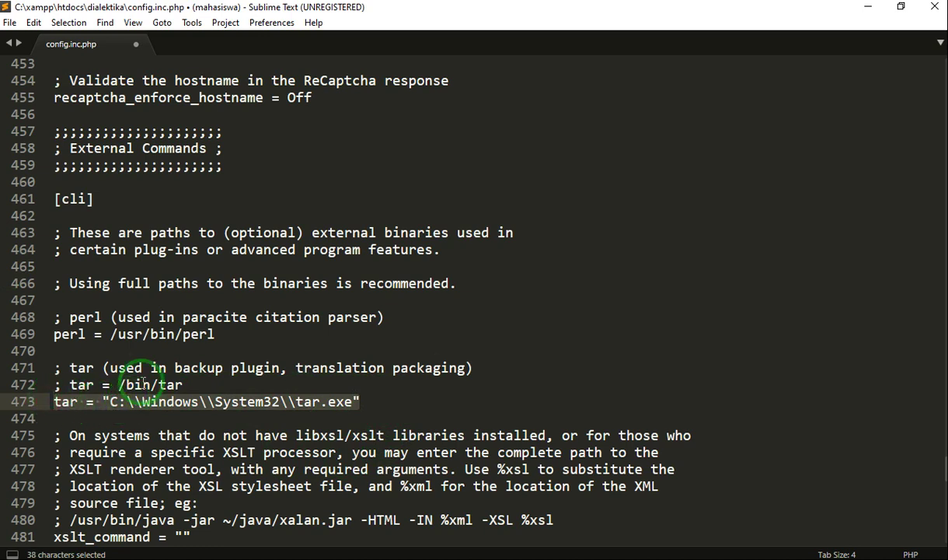
click(142, 384)
drag(187, 382, 48, 388)
click(59, 389)
click(54, 386)
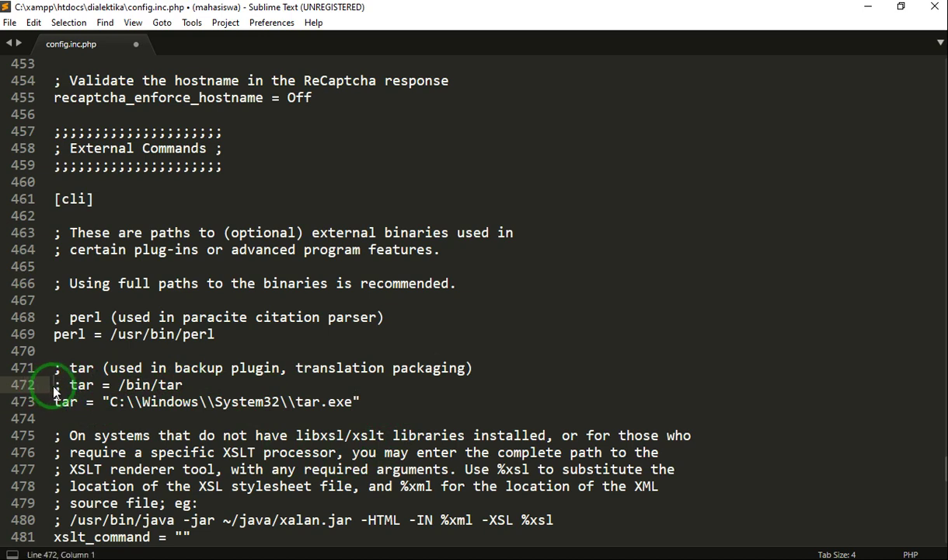
drag(54, 384, 192, 384)
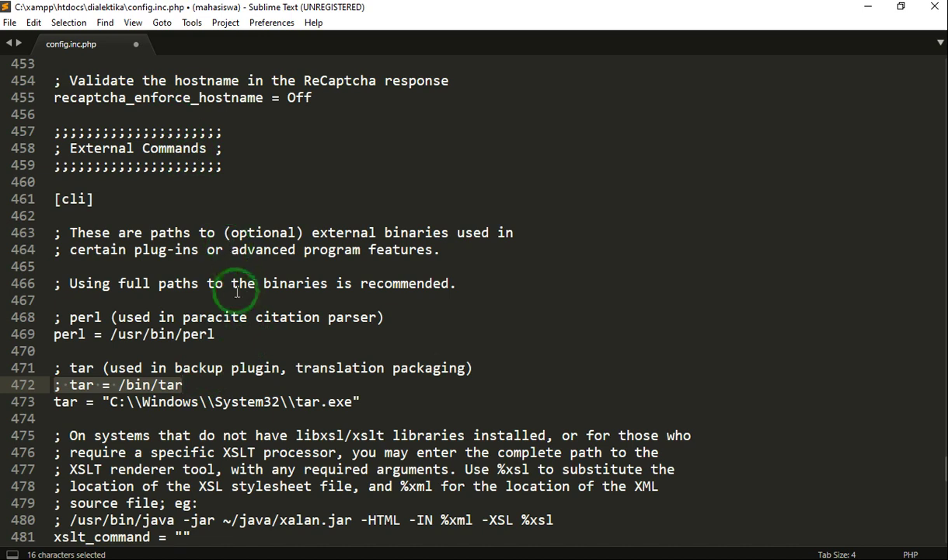
drag(198, 383, 47, 384)
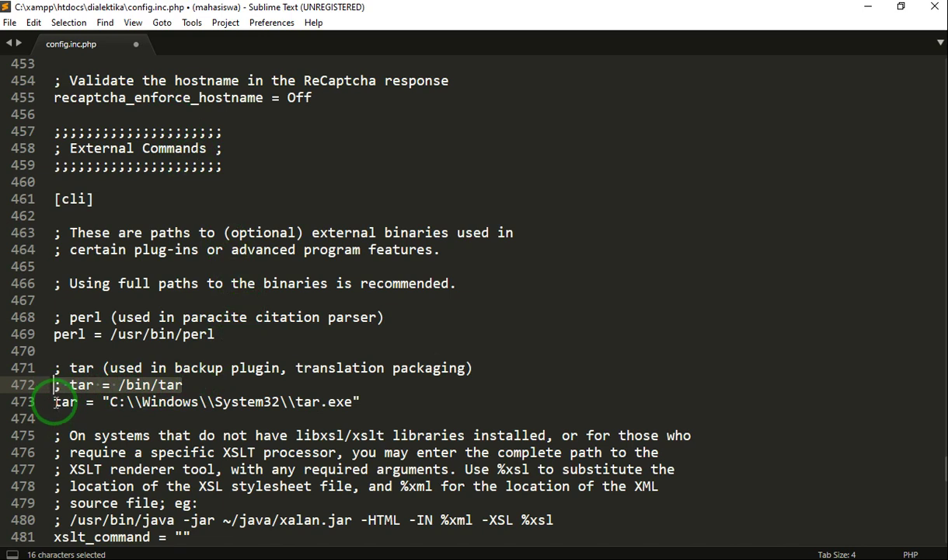
click(54, 401)
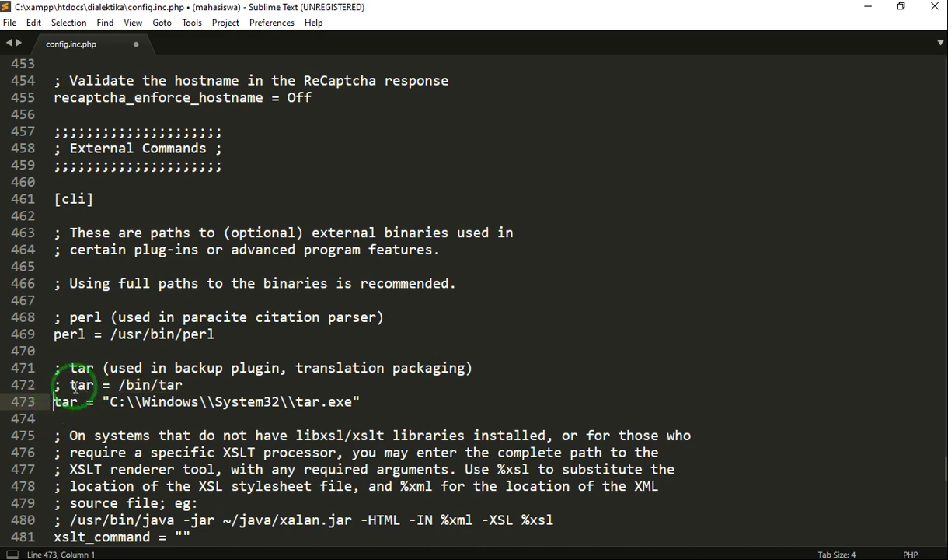
drag(55, 401, 361, 401)
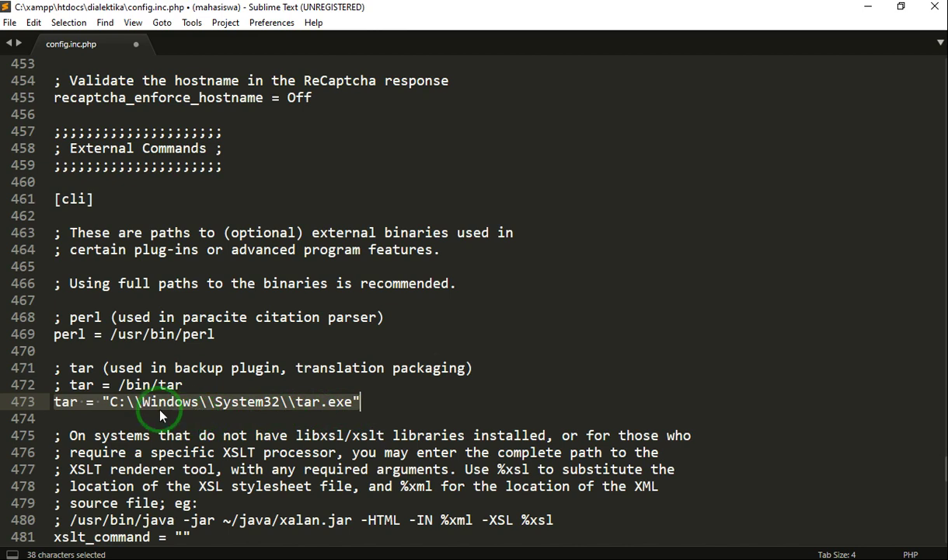
click(318, 401)
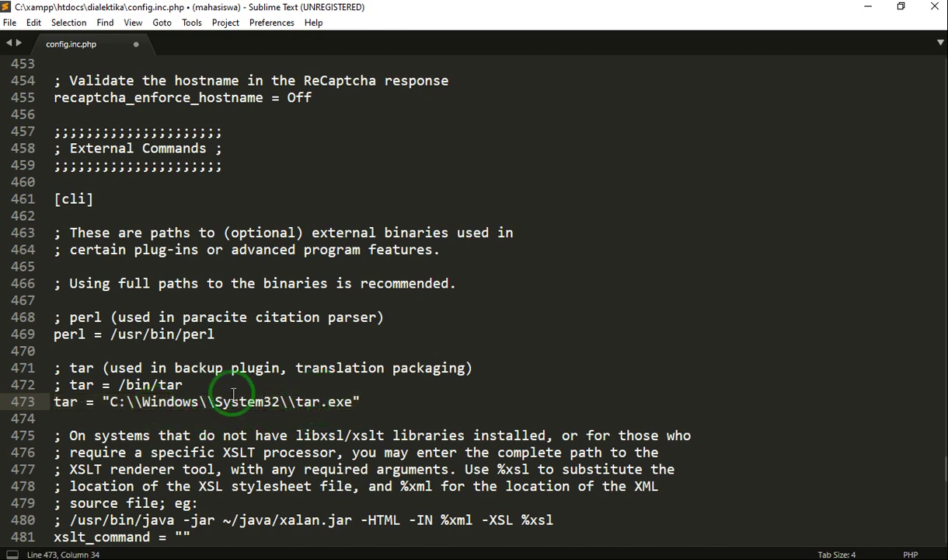
Save config.inc.php with the Windows tar.exe path setting
click(11, 22)
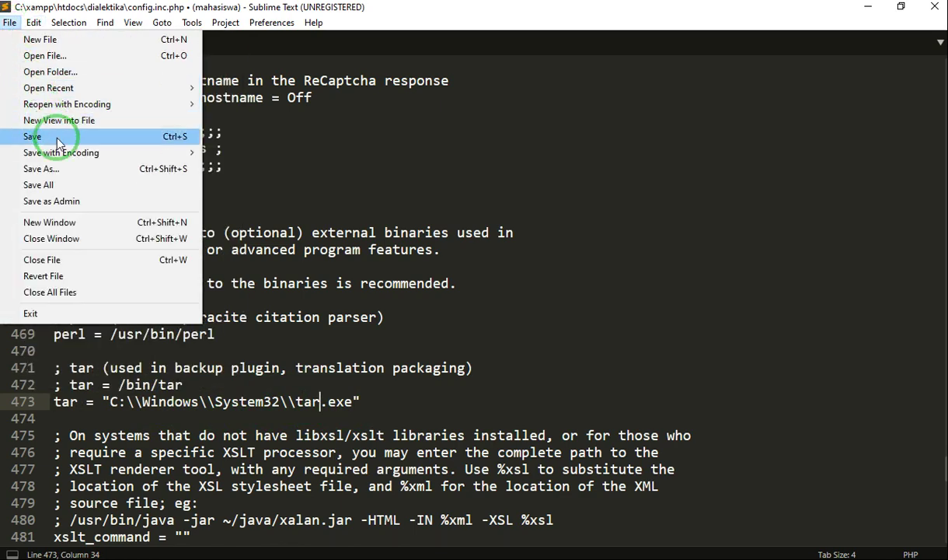
click(33, 136)
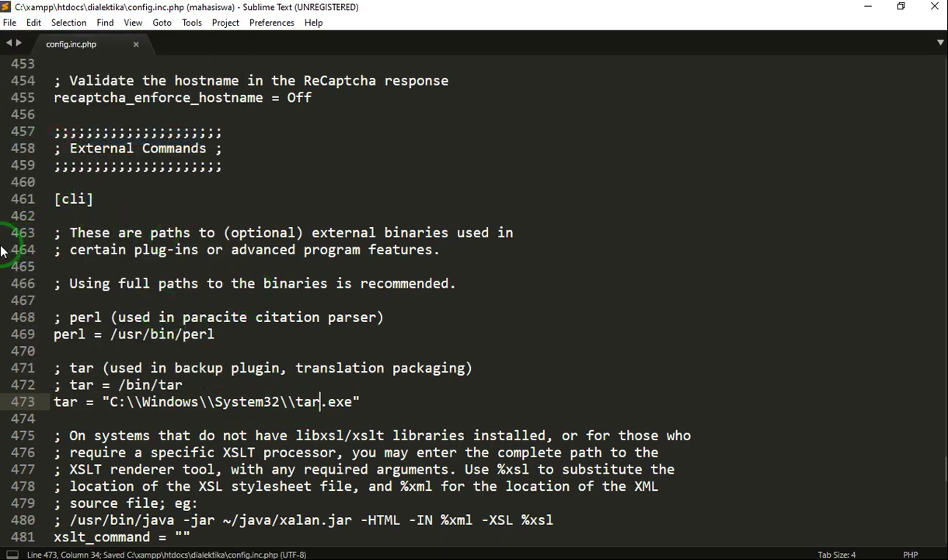
mouse_move(0, 238)
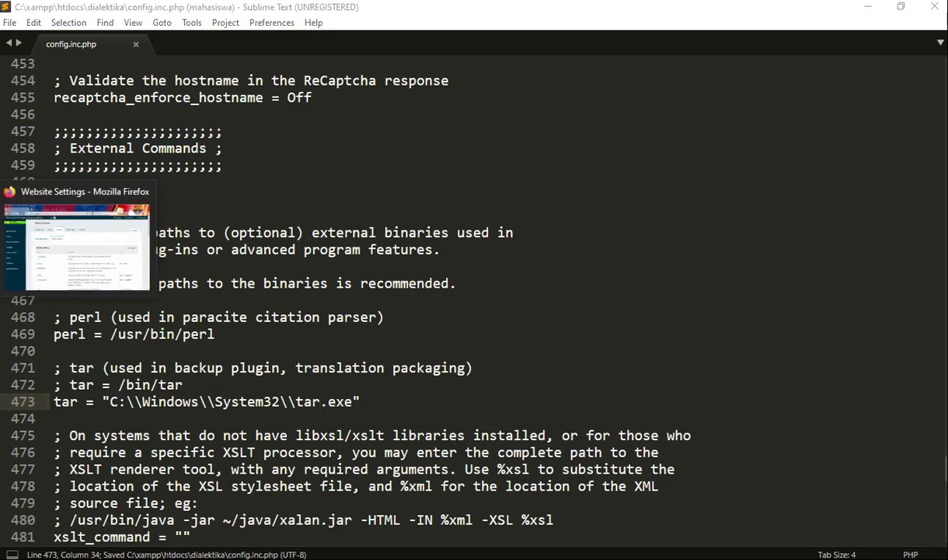
Switch to Firefox and examine the Plugin Gallery's plugin names and upgrade statuses, from Hypothes.is down to the Twitter Block Plugin
click(76, 247)
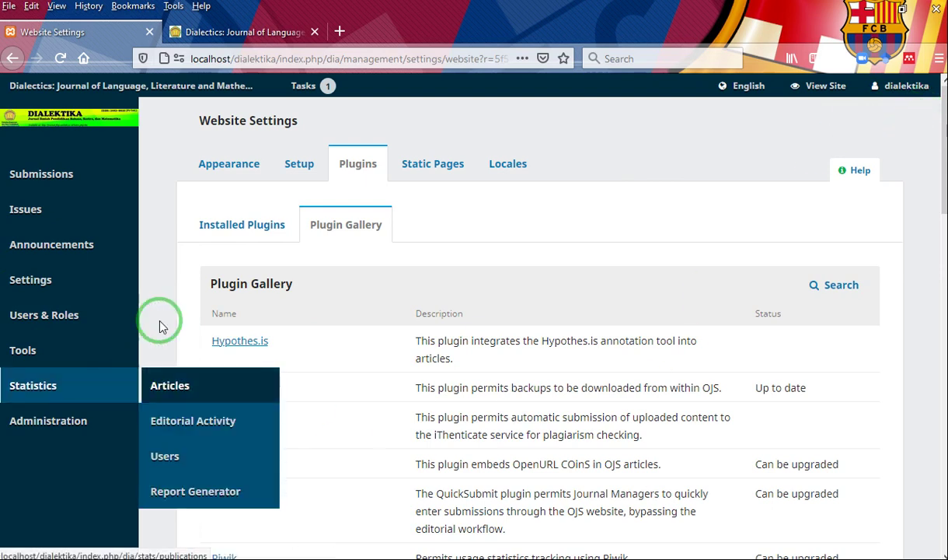
mouse_move(117, 277)
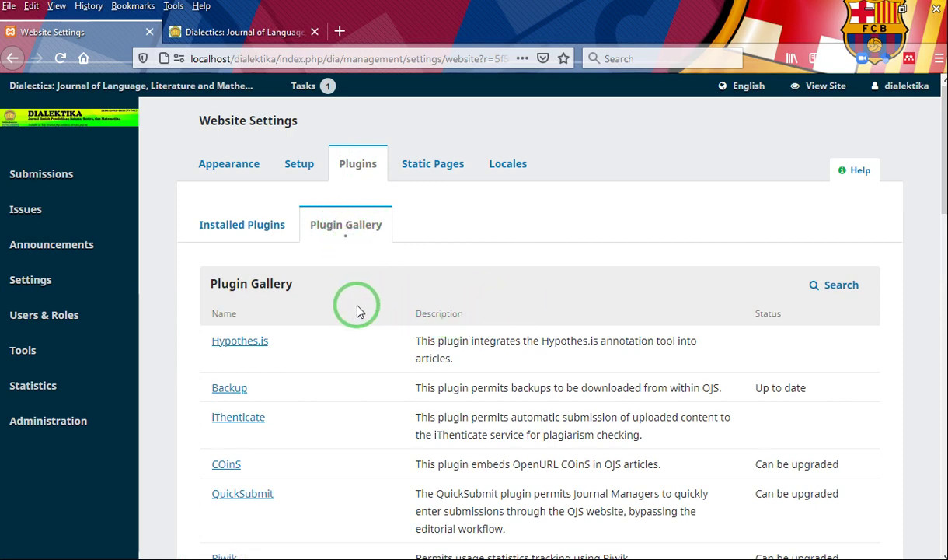
scroll(359, 311, down, 4)
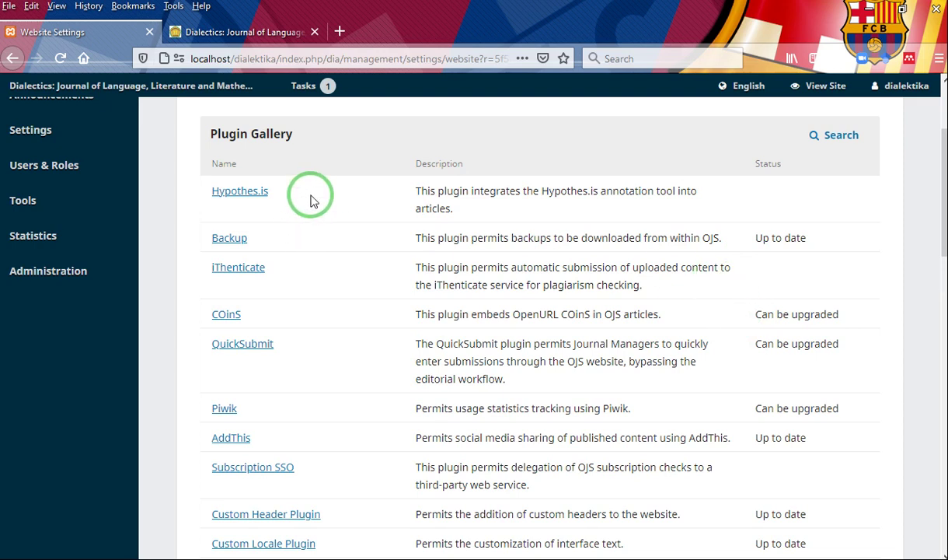
drag(281, 195, 201, 201)
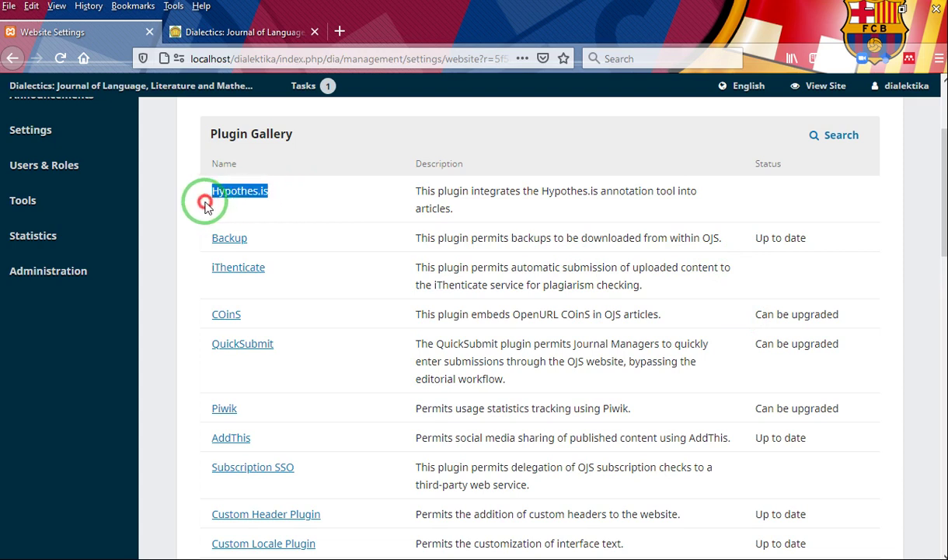
click(298, 206)
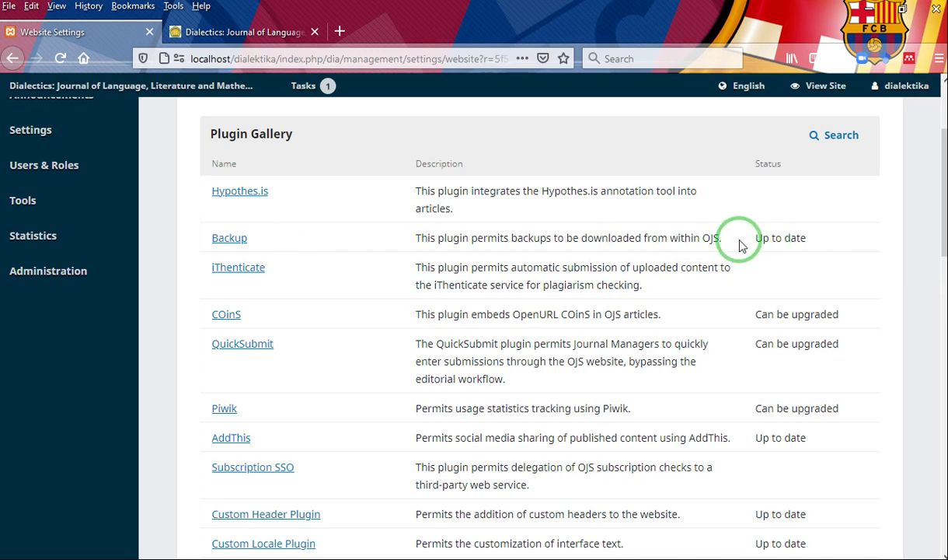
drag(755, 236, 811, 243)
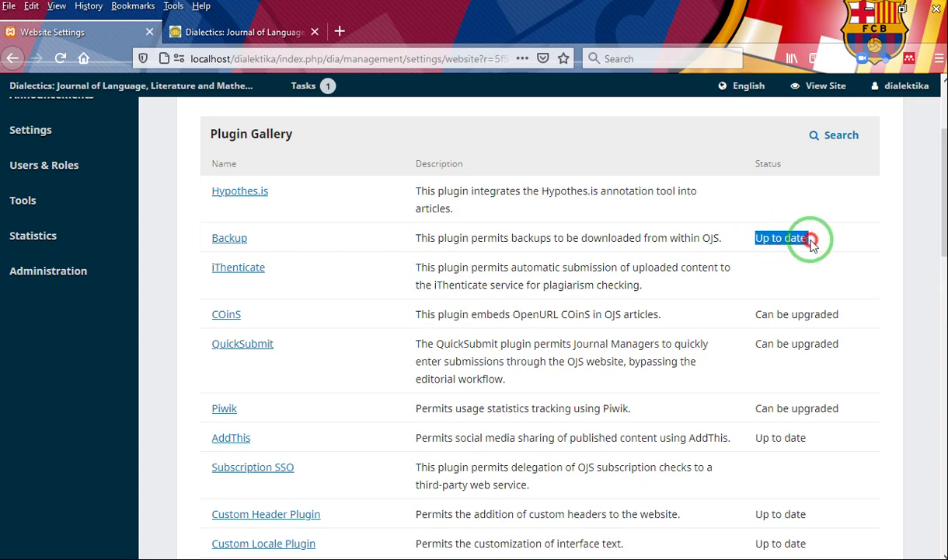
double_click(800, 240)
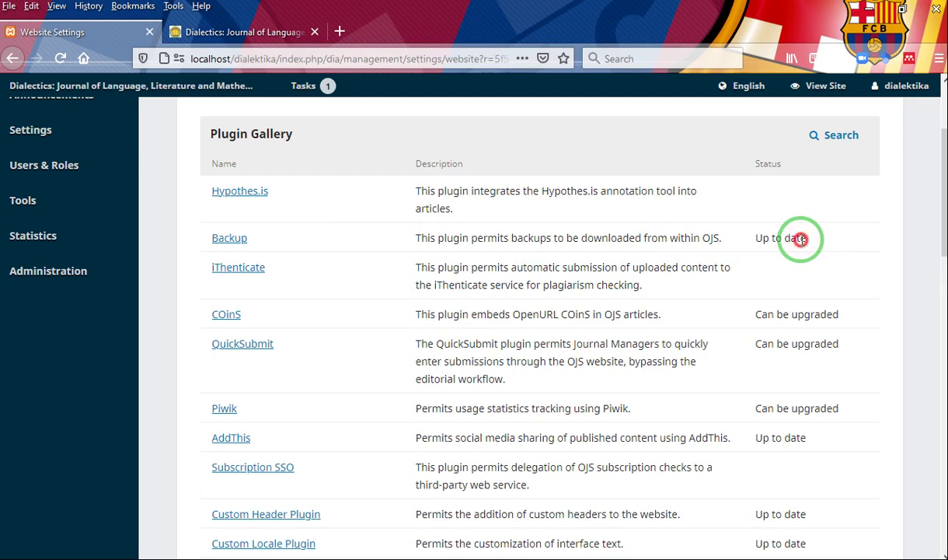
click(740, 282)
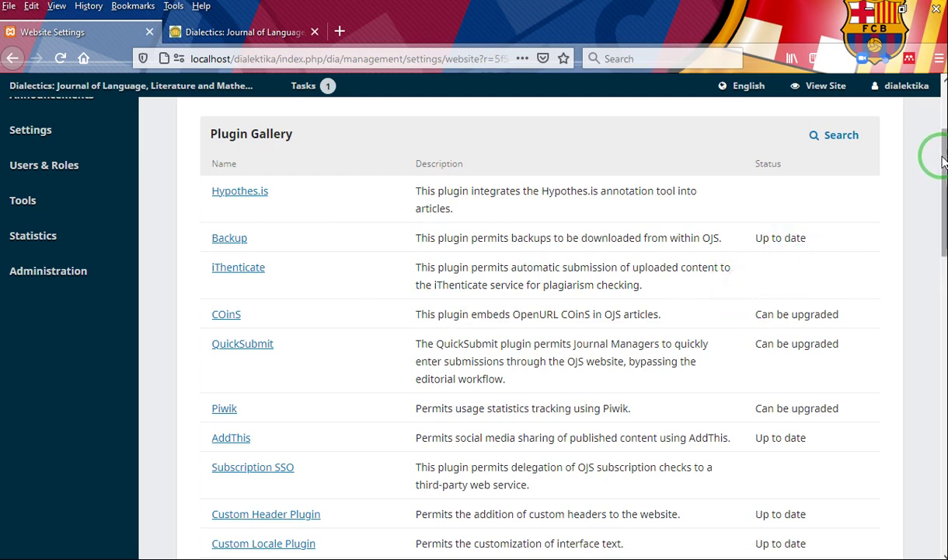
drag(943, 158, 942, 417)
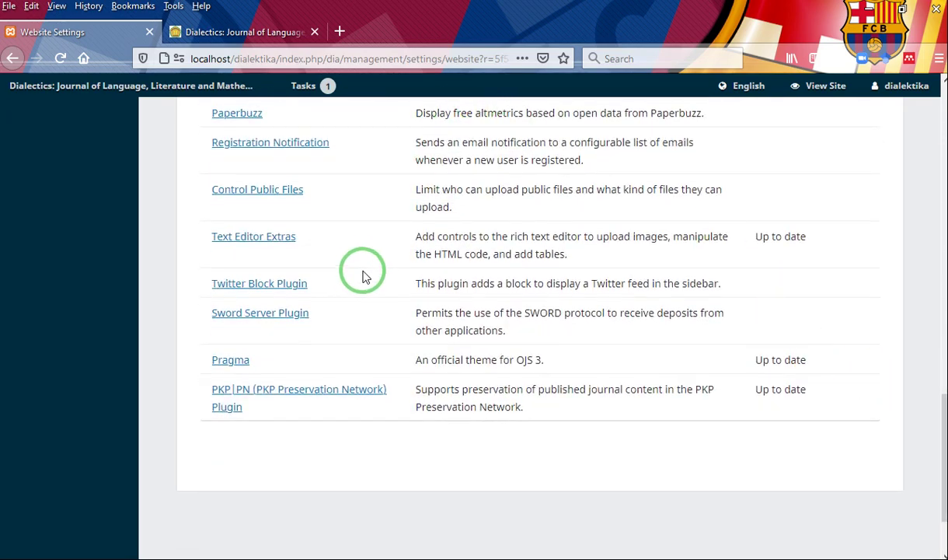
drag(203, 233, 796, 281)
click(800, 278)
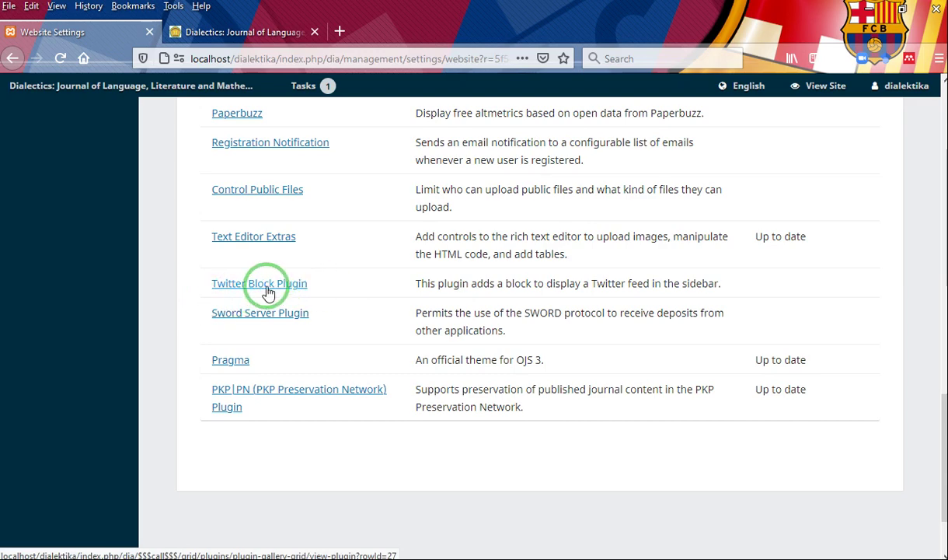
View the journal's public homepage and examine its sidebar blocks, including the statistics, Twitter and Keywords blocks
click(243, 34)
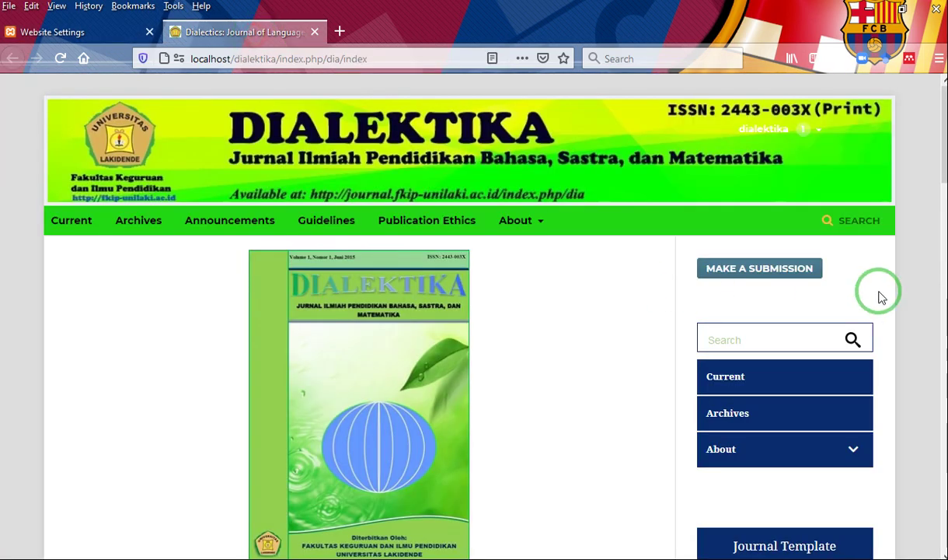
drag(942, 173, 938, 389)
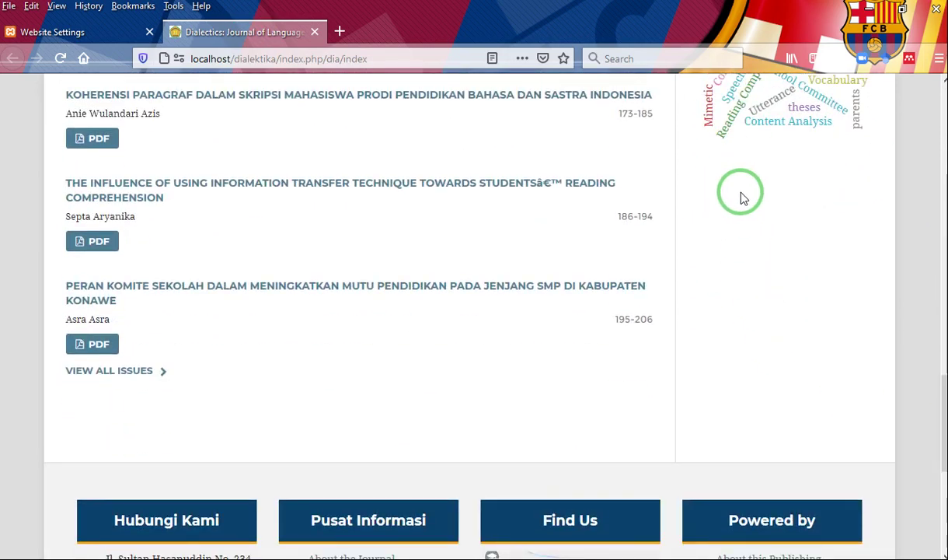
scroll(677, 218, up, 5)
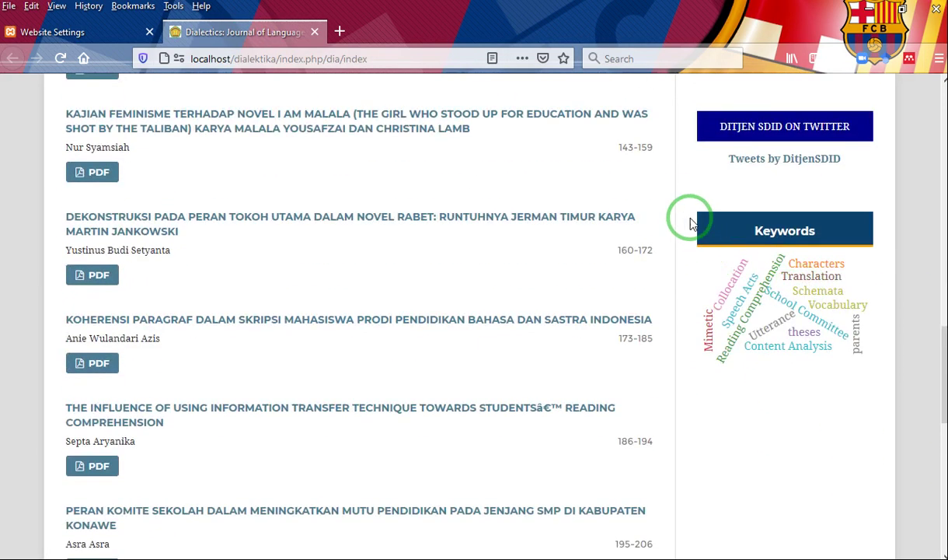
scroll(776, 220, up, 4)
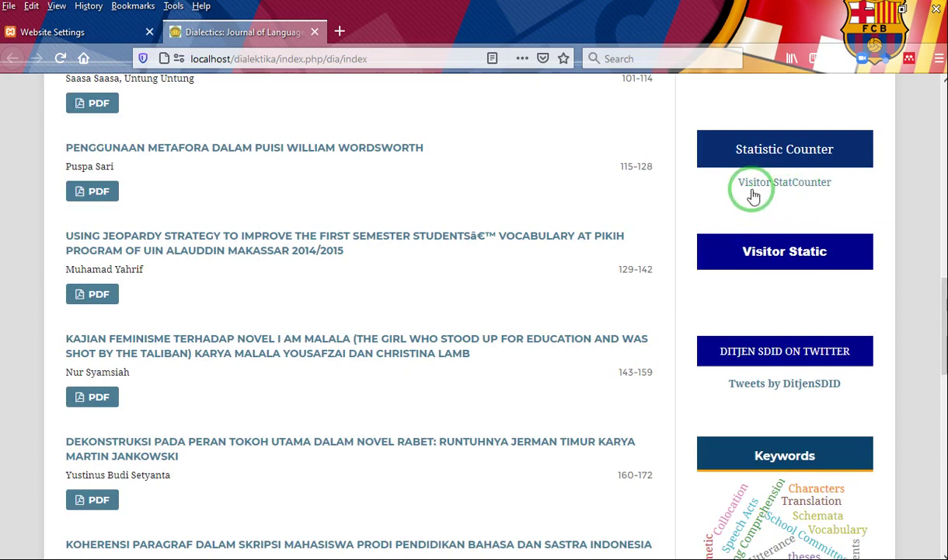
scroll(762, 218, up, 3)
scroll(758, 210, up, 1)
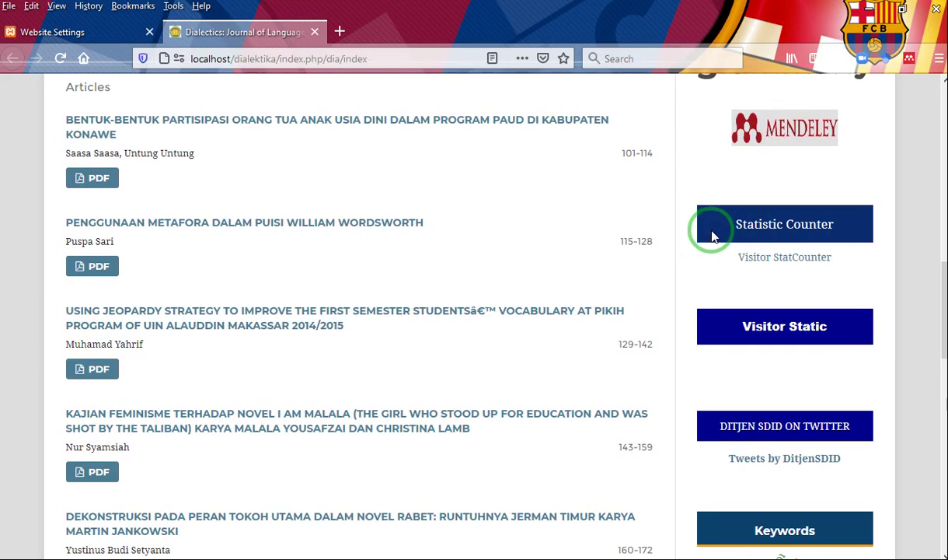
scroll(750, 288, down, 3)
scroll(754, 293, down, 4)
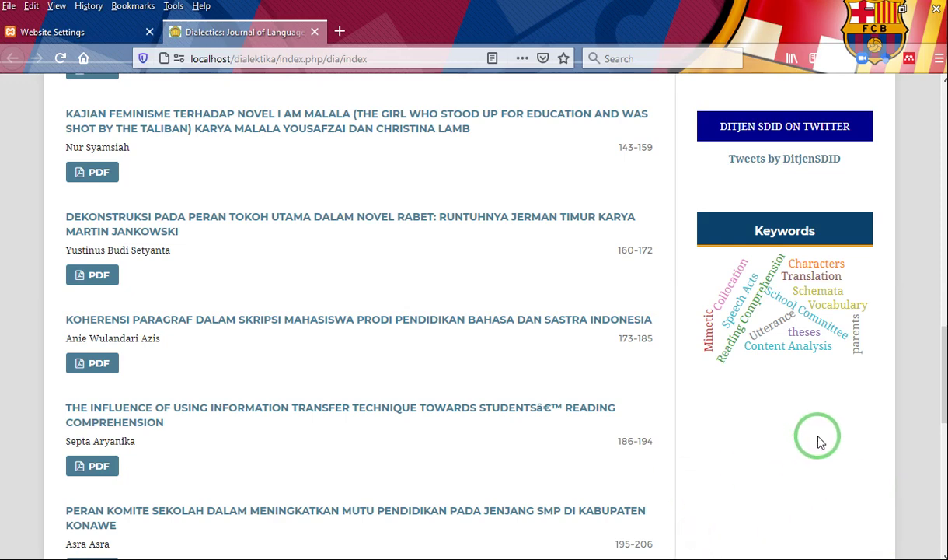
Return to Website Settings and install the Twitter Block Plugin from the Plugin Gallery, confirming the installation
click(24, 32)
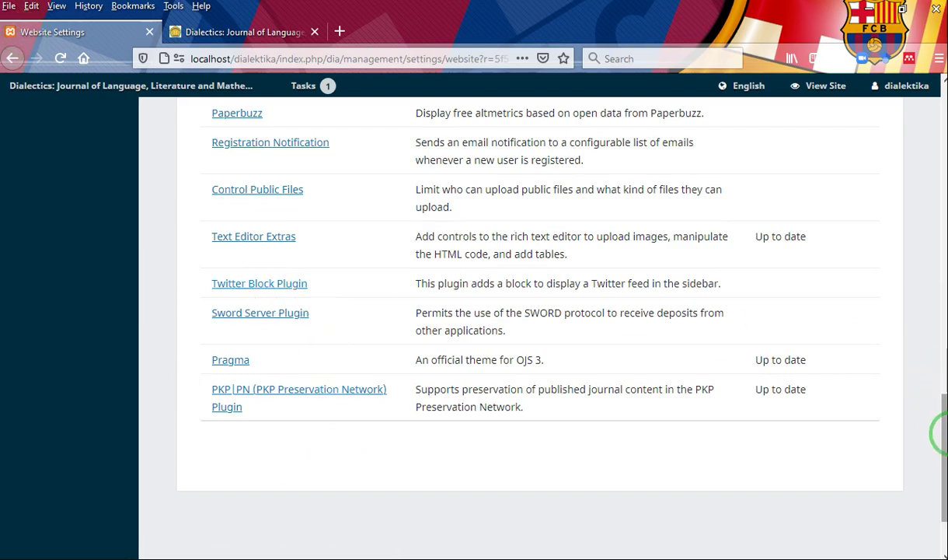
drag(942, 426, 942, 465)
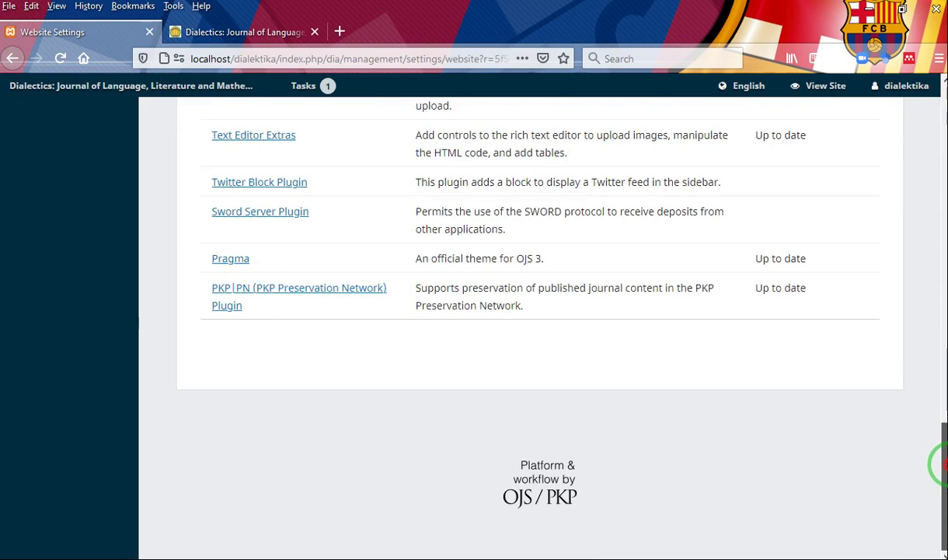
click(268, 182)
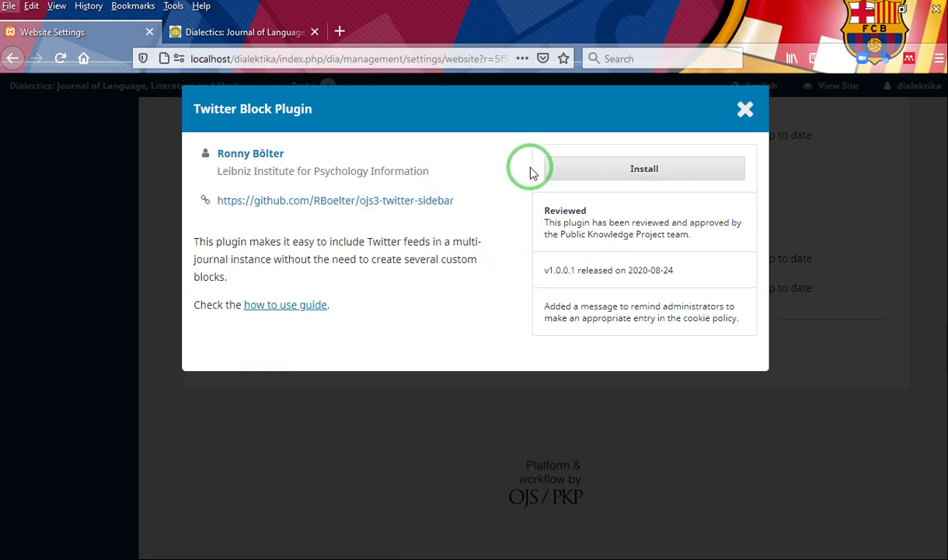
click(595, 172)
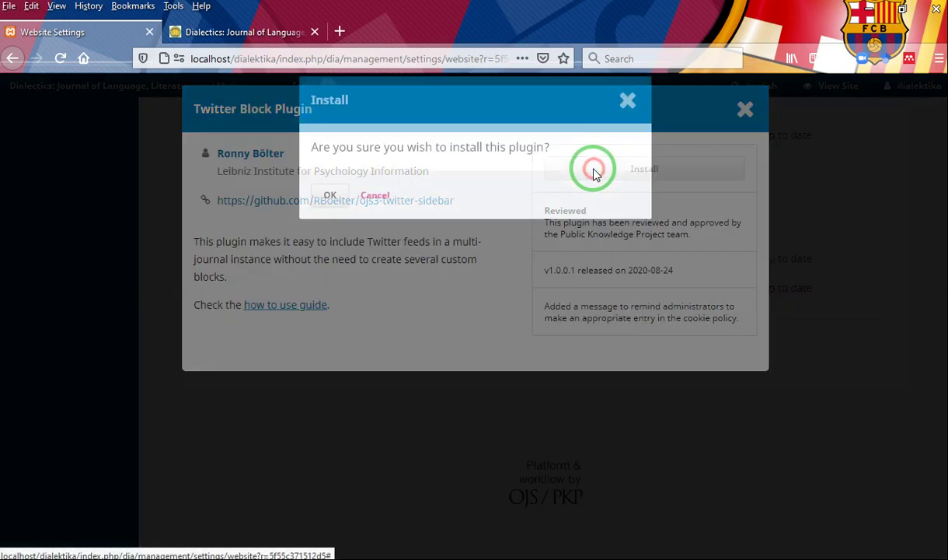
click(326, 205)
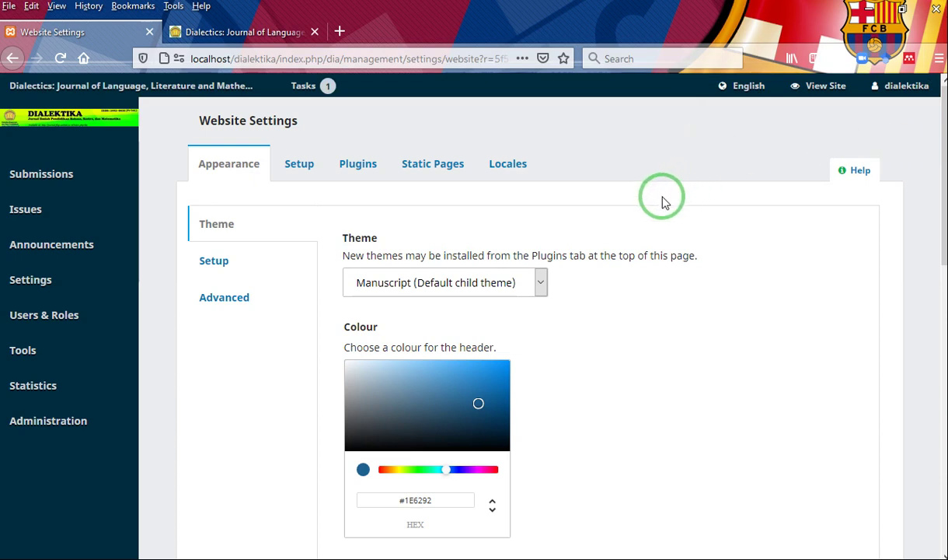
Show the installed plugins and locate the Twitter Block entry in the Block Plugins group
click(361, 167)
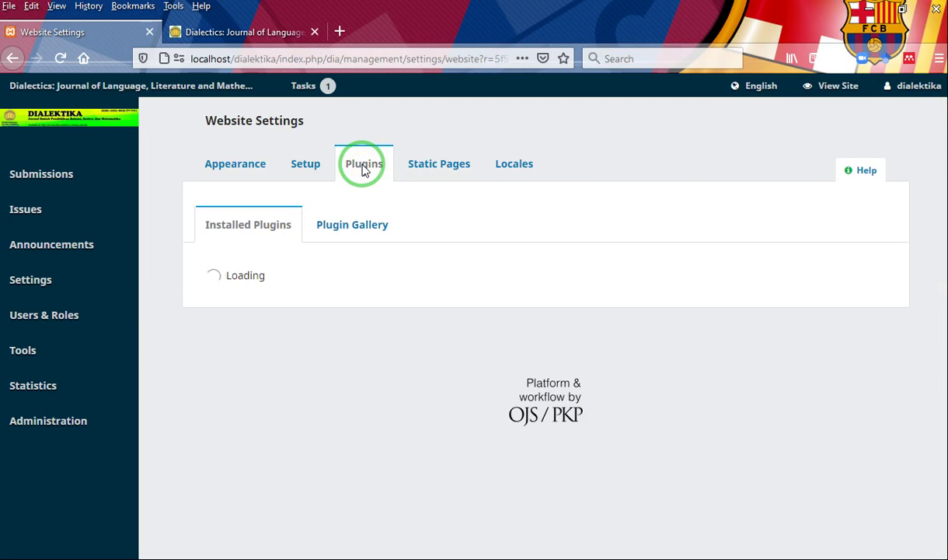
scroll(364, 358, down, 2)
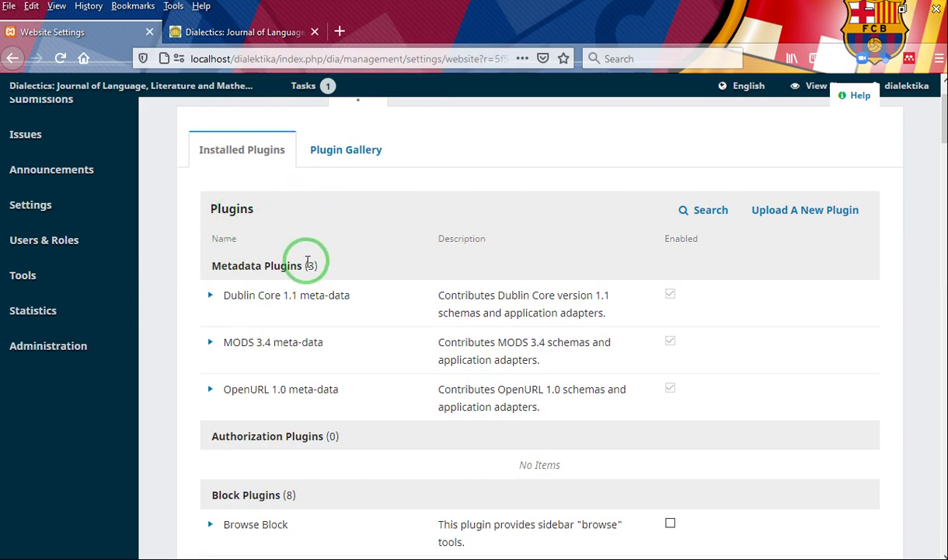
scroll(257, 350, down, 2)
click(206, 421)
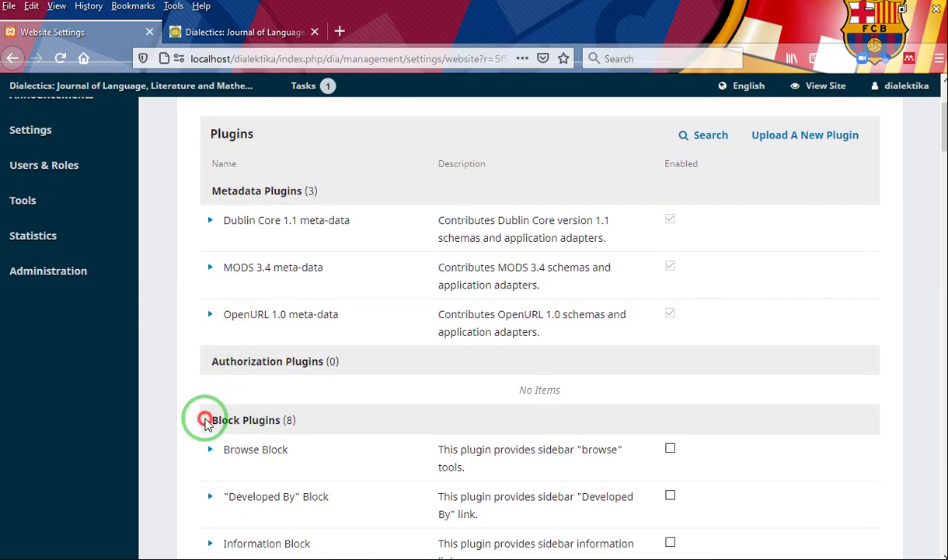
drag(206, 421, 307, 430)
scroll(330, 433, down, 8)
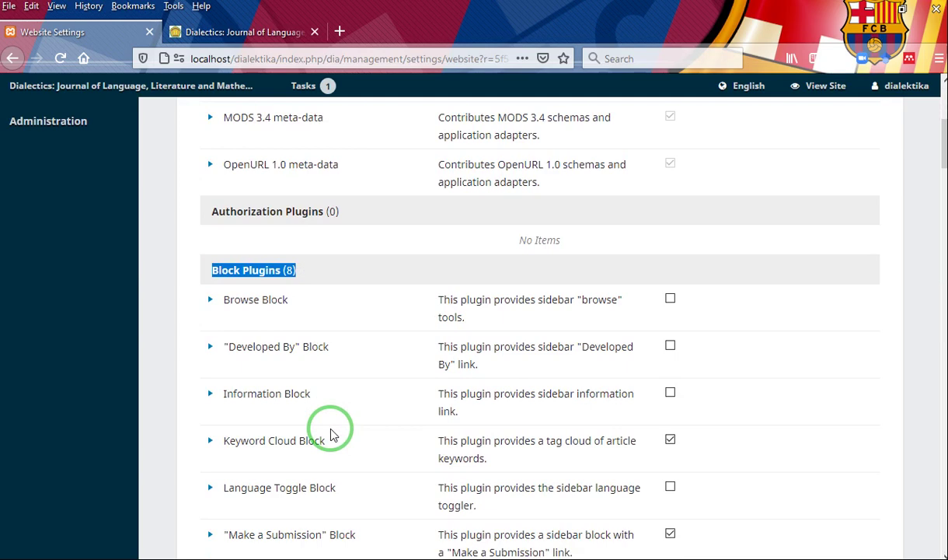
scroll(331, 434, down, 2)
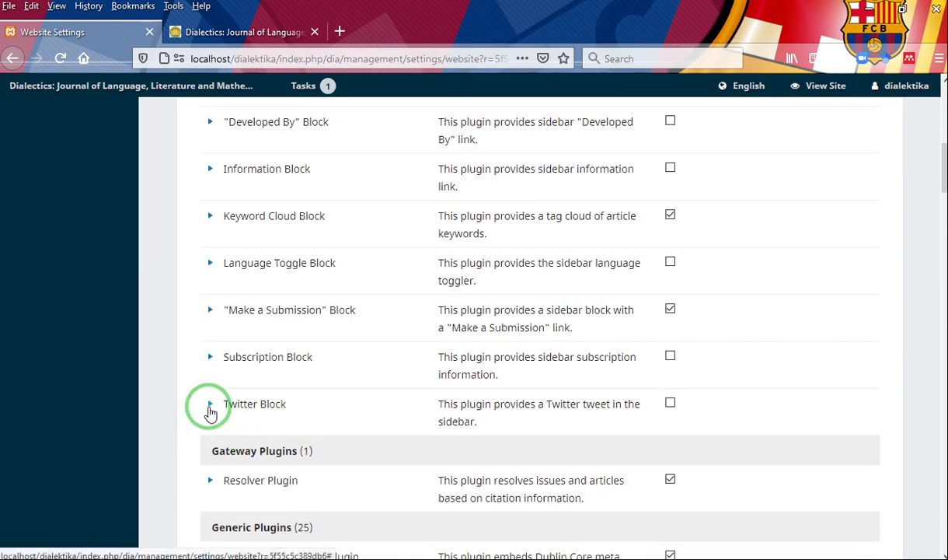
drag(288, 416, 222, 409)
click(324, 405)
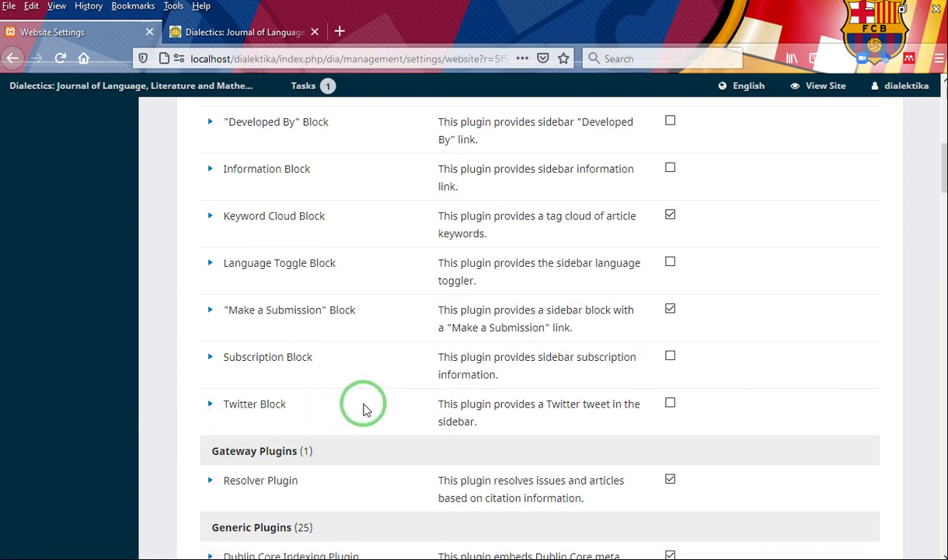
drag(191, 400, 740, 399)
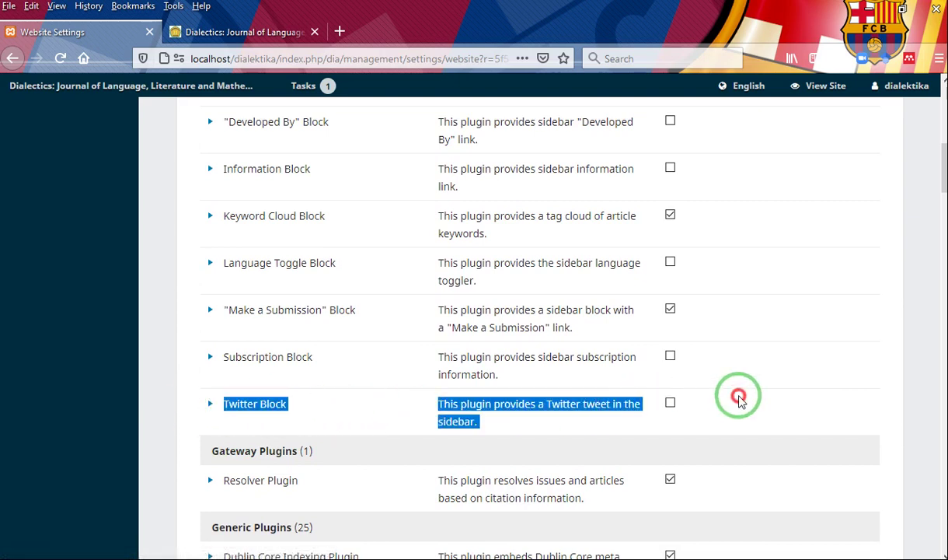
Check the public homepage's sidebar briefly, return to the installed plugins and enable the Twitter Block plugin
click(261, 32)
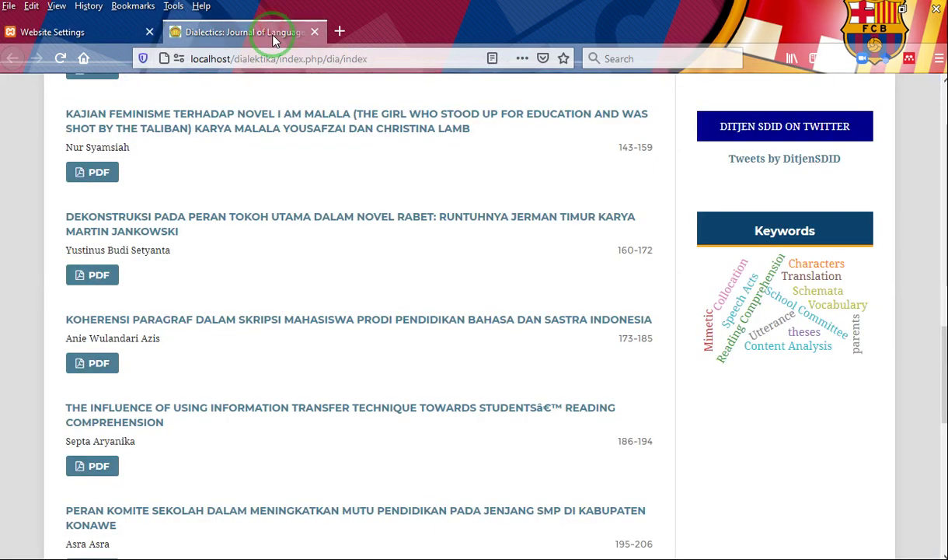
click(30, 32)
click(703, 420)
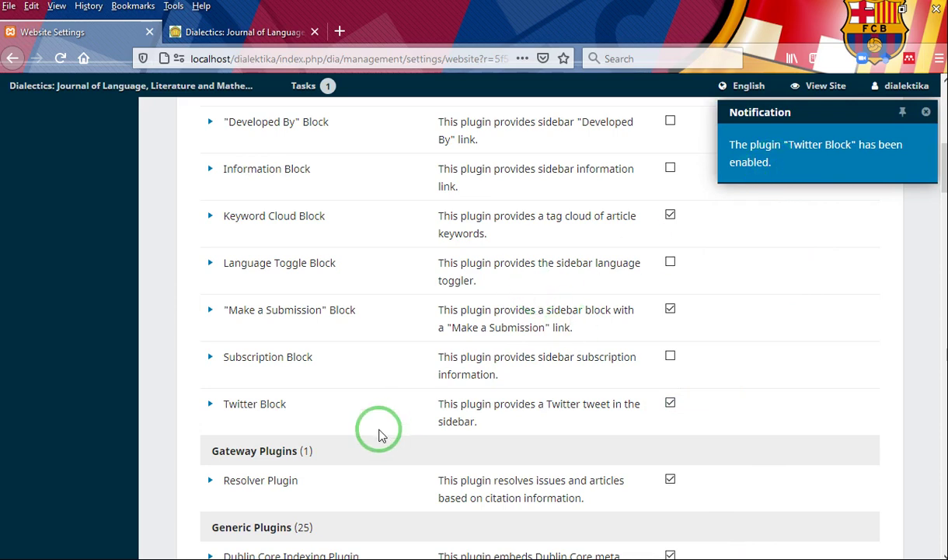
Open the Twitter Block plugin's settings, dismiss the notification and set the block title to "My Tweets"
click(211, 405)
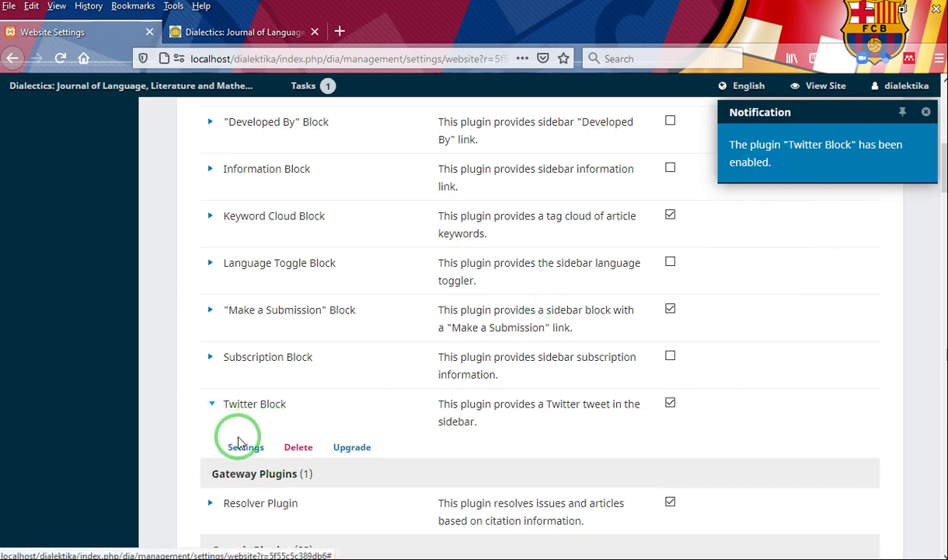
click(247, 447)
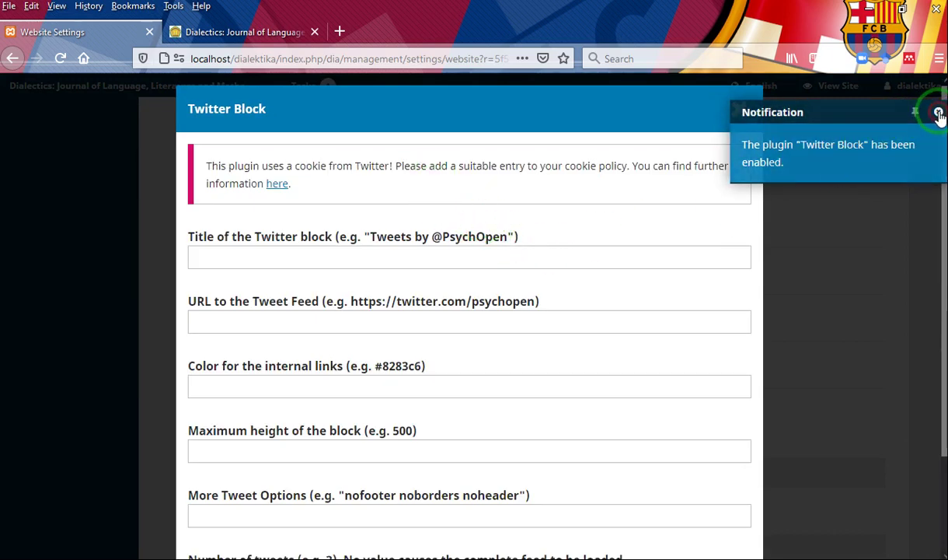
click(939, 115)
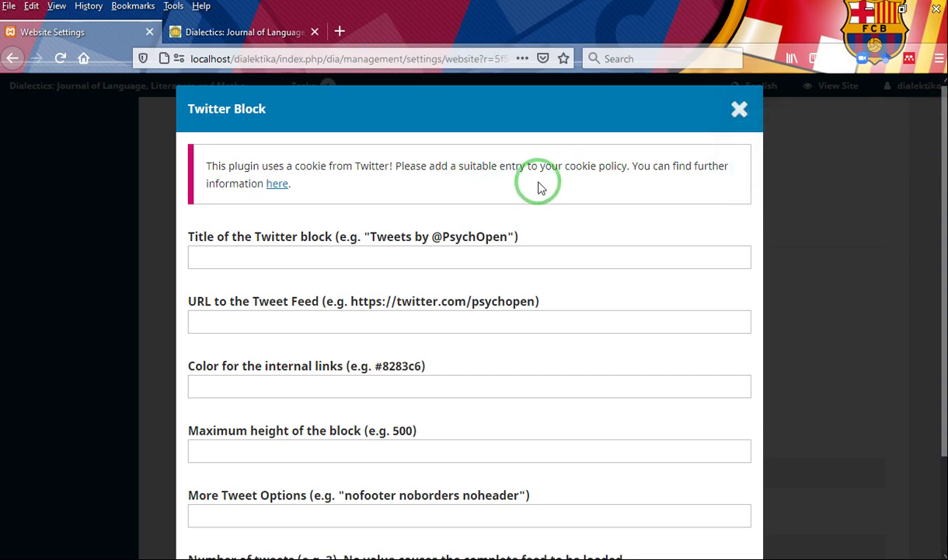
scroll(559, 187, down, 3)
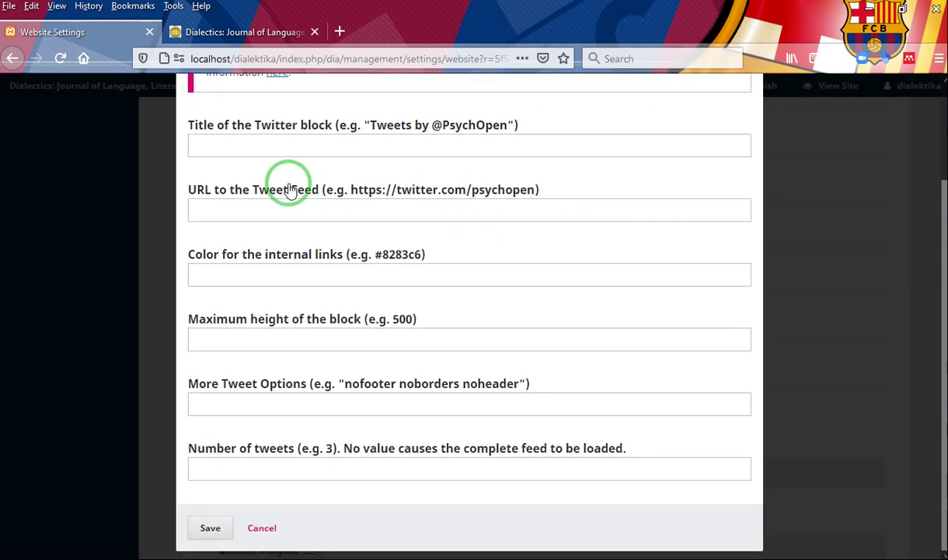
click(262, 147)
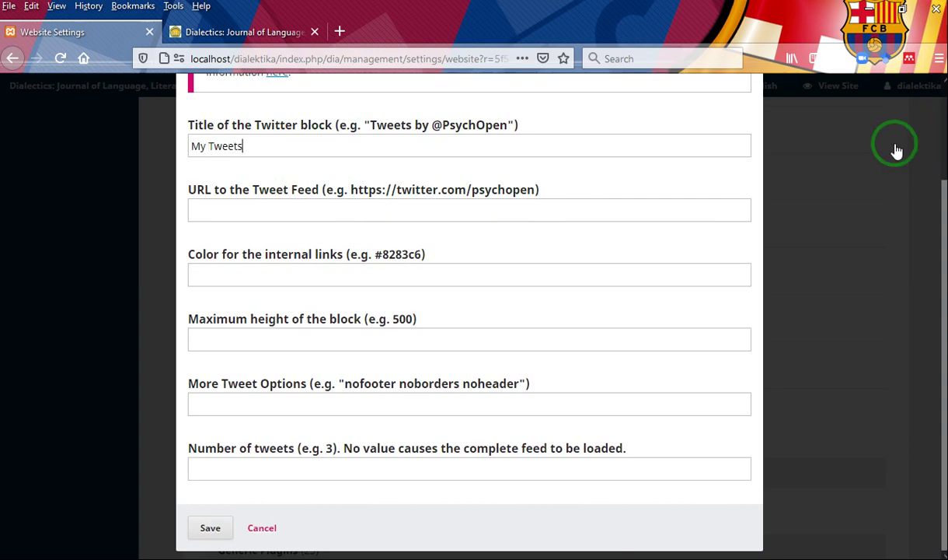
click(567, 190)
drag(567, 192, 341, 202)
key(ctrl+c)
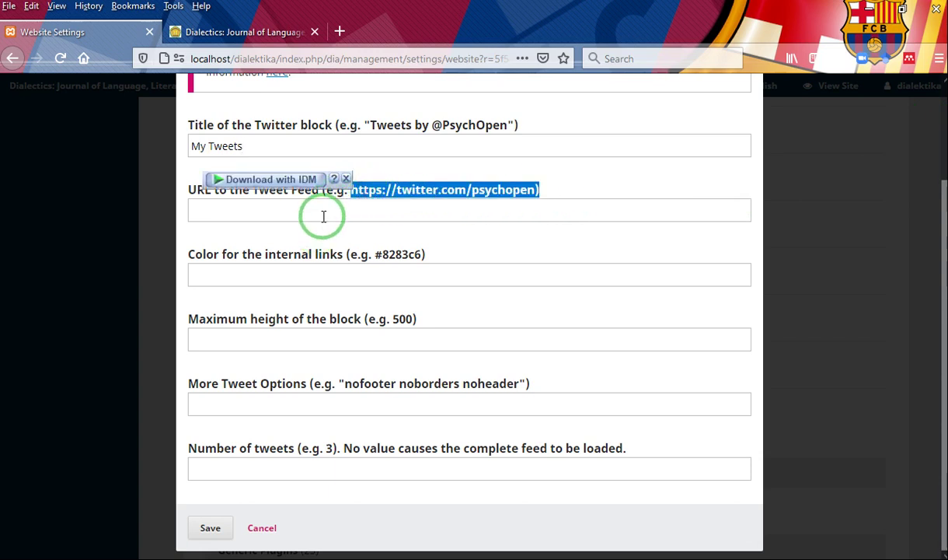
click(317, 211)
key(ctrl+v)
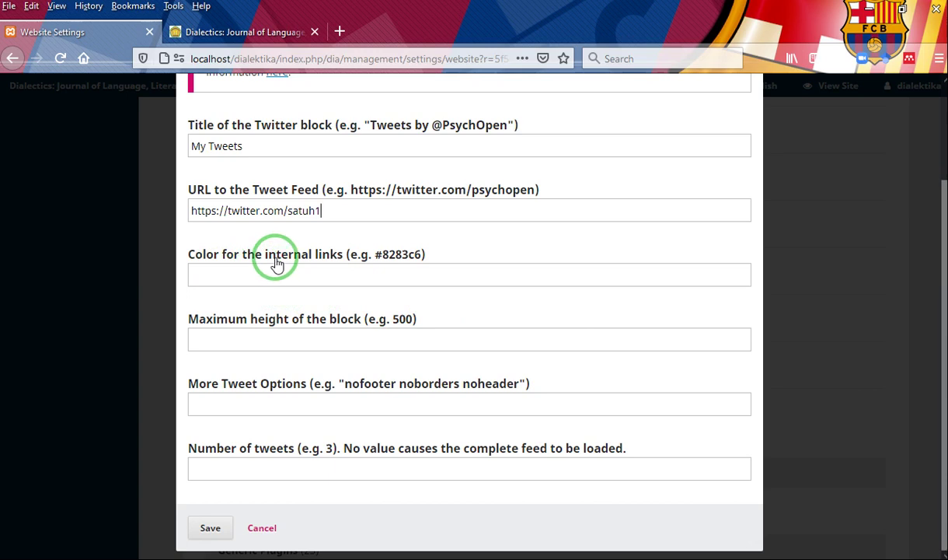
Set the Twitter block's maximum height to 300, glance at the public homepage's sidebar and save the plugin settings
click(389, 276)
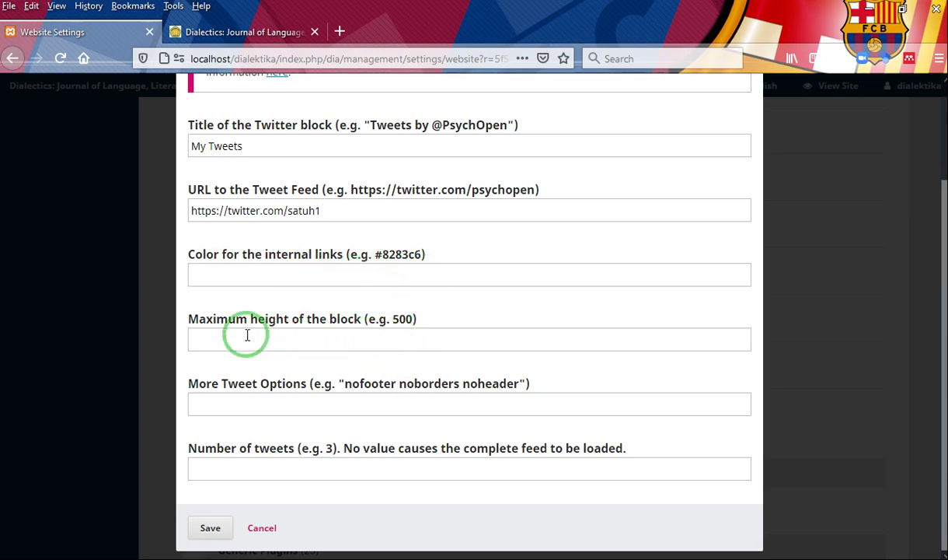
click(318, 337)
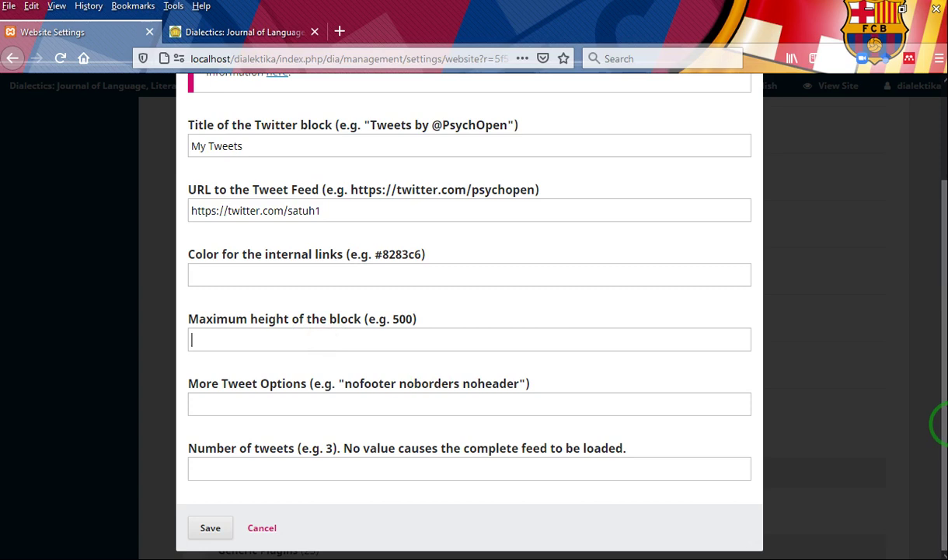
text(300)
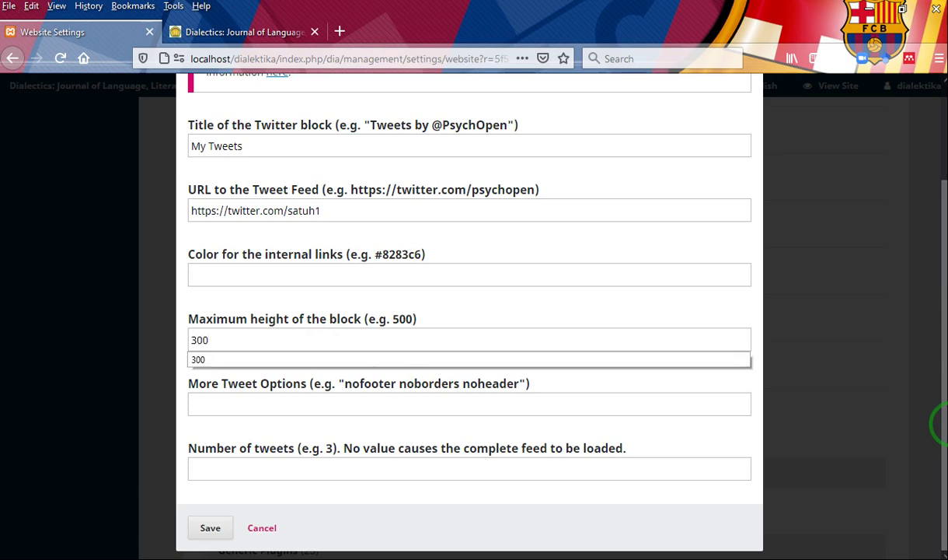
click(257, 32)
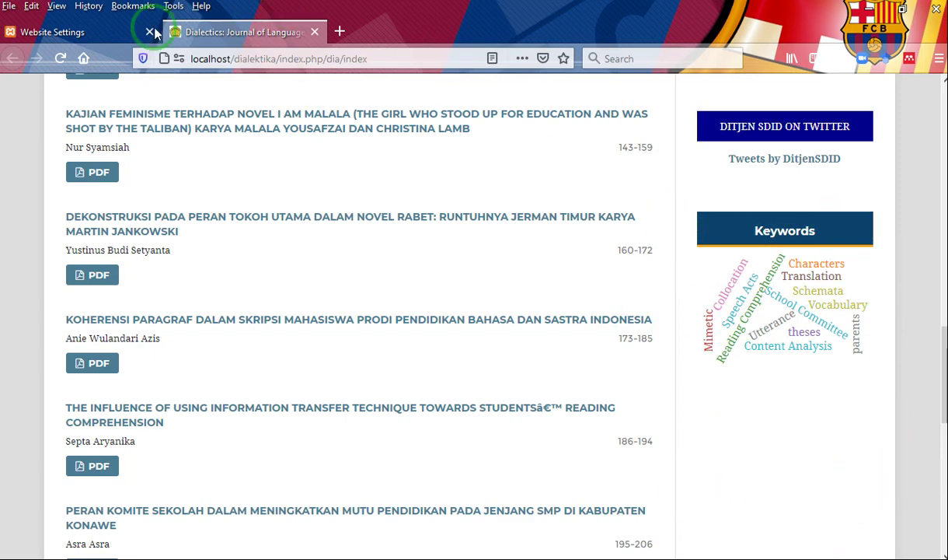
click(117, 35)
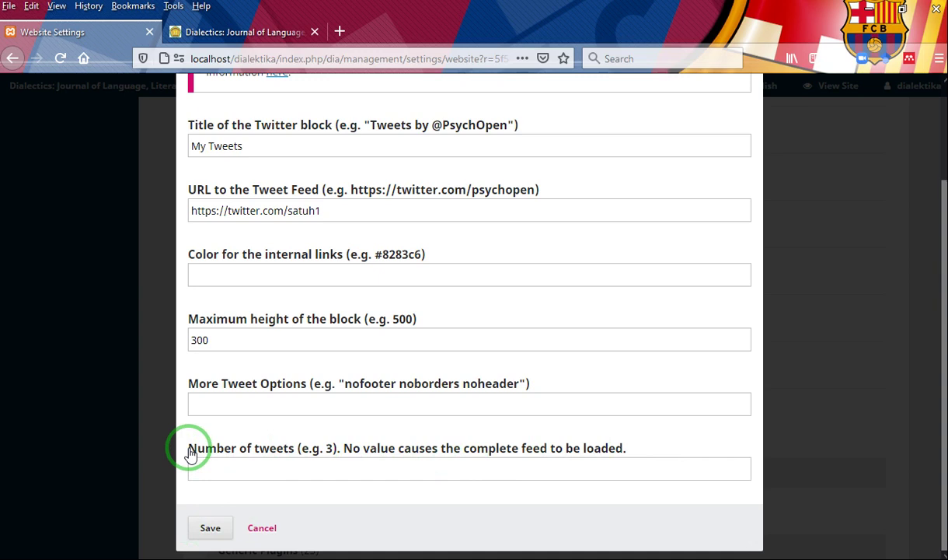
click(210, 527)
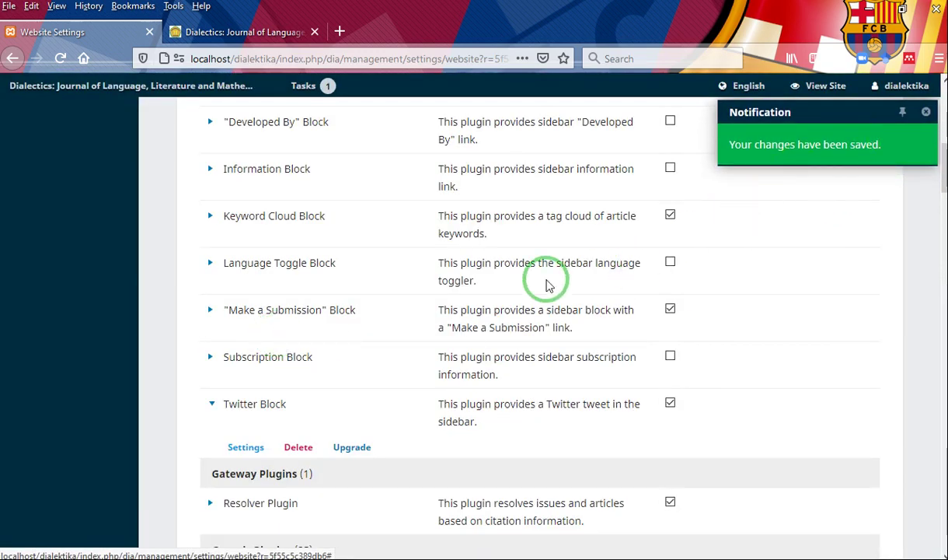
Reload the public homepage and look through its sidebar for the Twitter block
scroll(258, 296, up, 10)
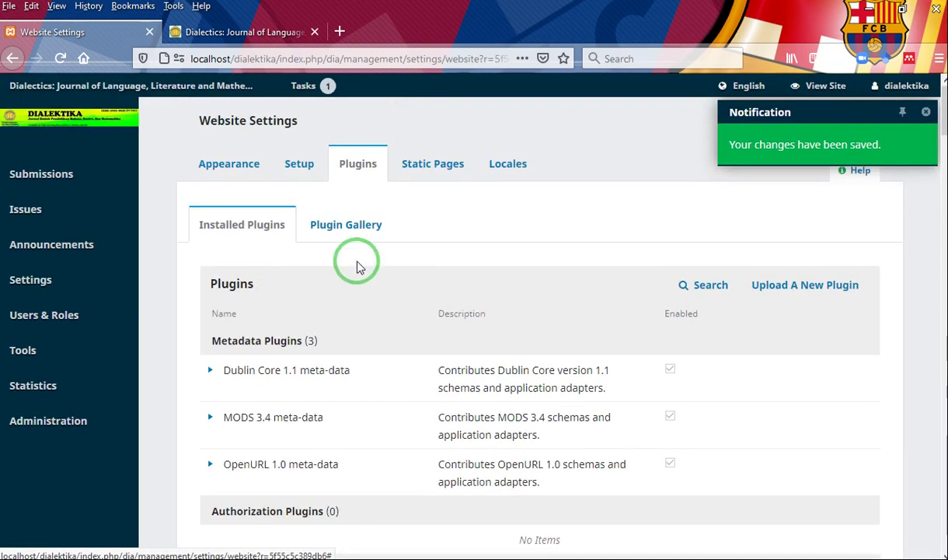
scroll(370, 381, down, 10)
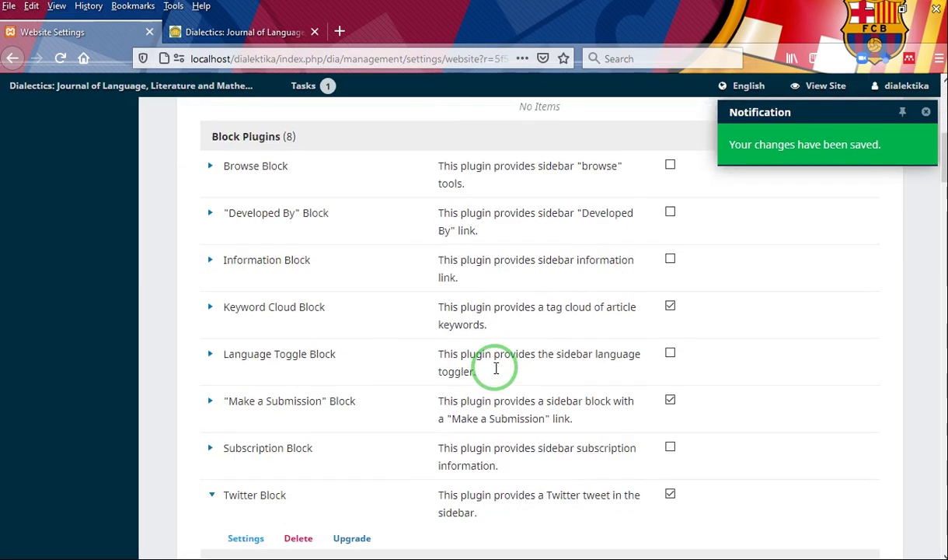
click(253, 31)
key(F5)
drag(942, 369, 941, 124)
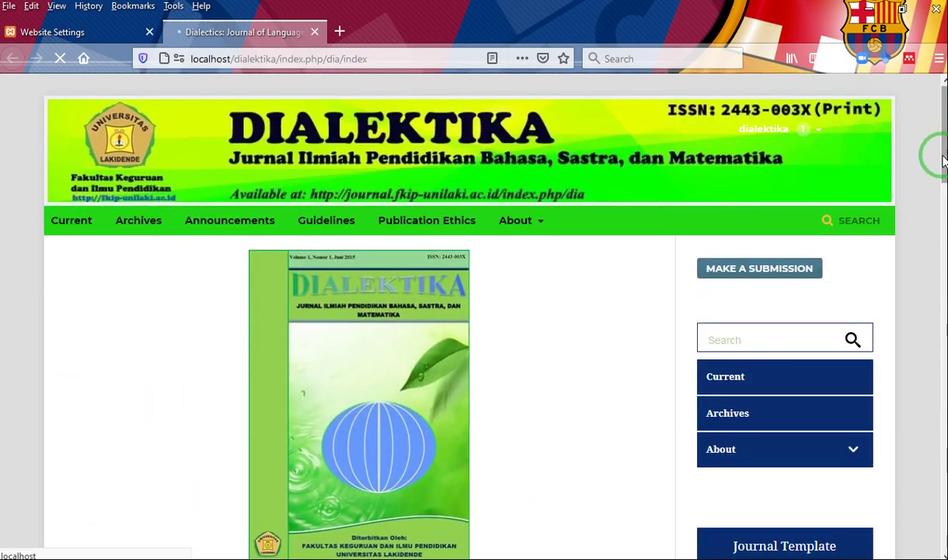
click(515, 220)
scroll(556, 342, down, 1)
scroll(556, 341, down, 20)
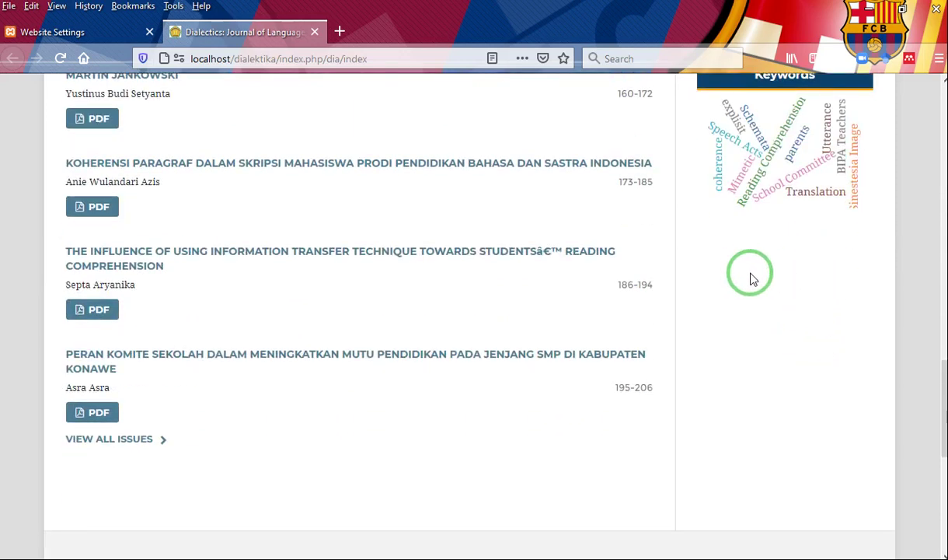
scroll(828, 357, up, 4)
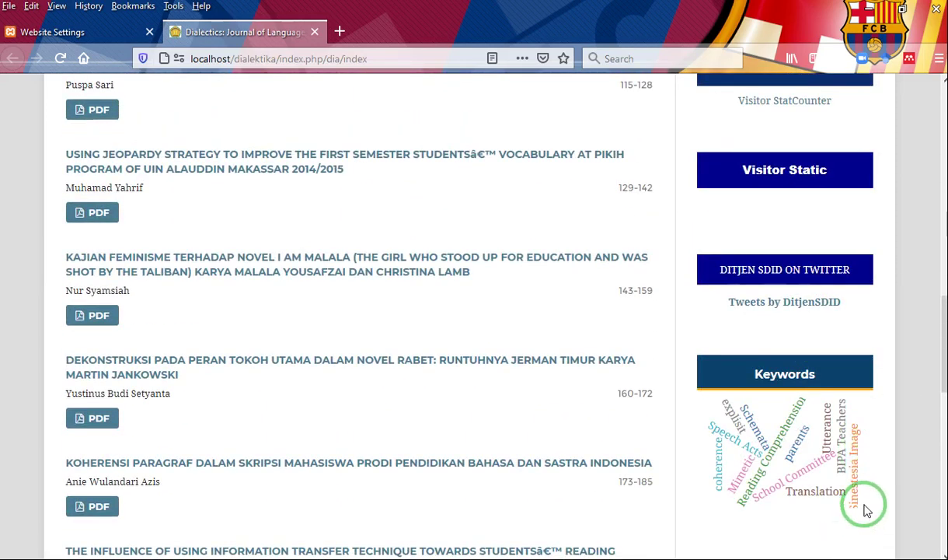
Return to Website Settings and look through the Sidebar list in the appearance setup for the Twitter Block
click(83, 37)
scroll(217, 265, up, 10)
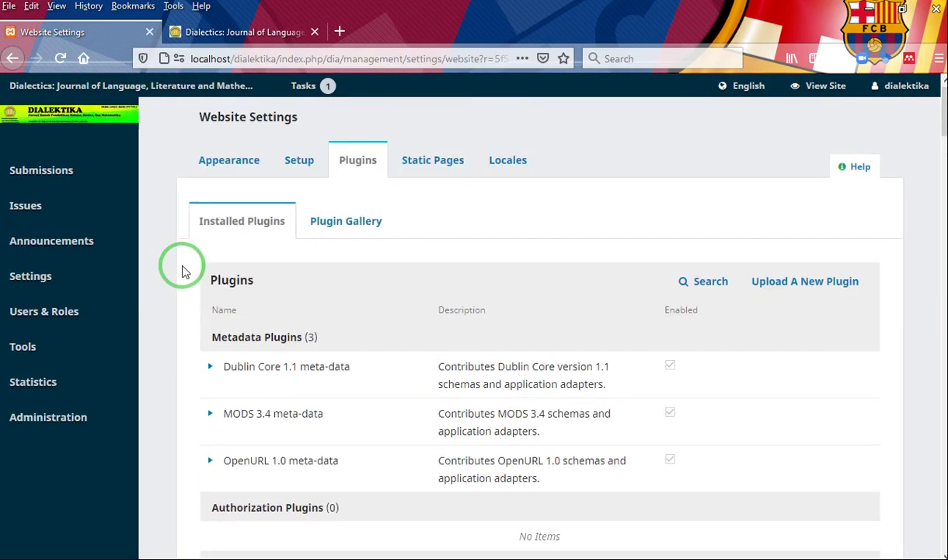
click(240, 167)
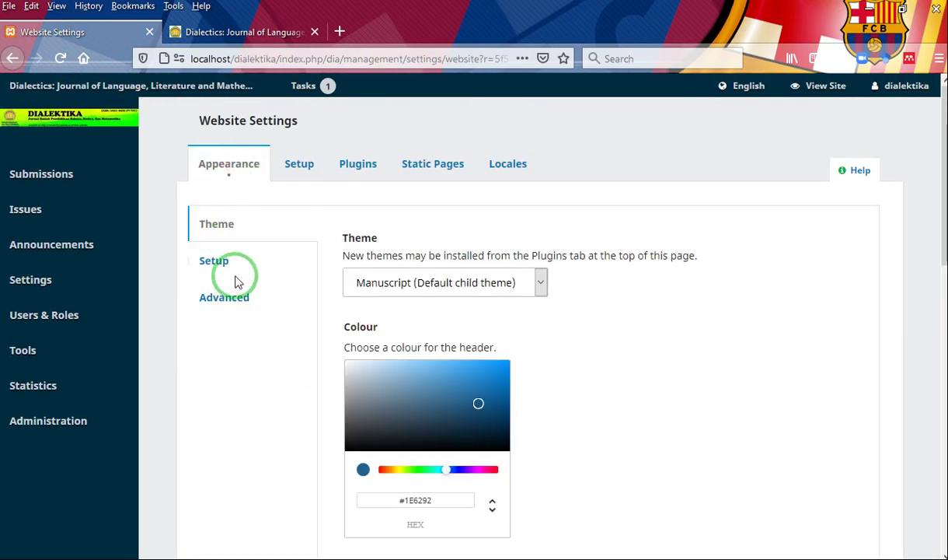
click(217, 260)
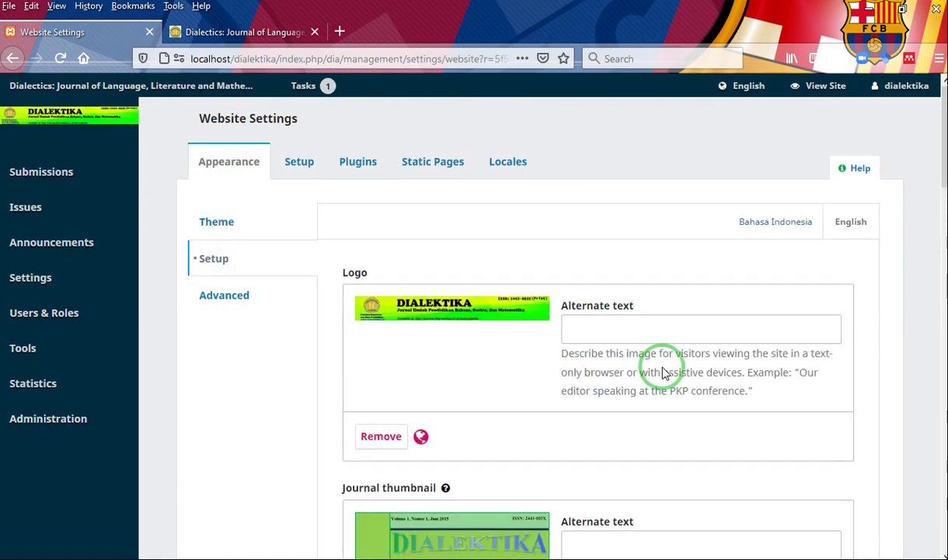
scroll(667, 365, down, 8)
scroll(664, 369, up, 7)
scroll(663, 377, down, 12)
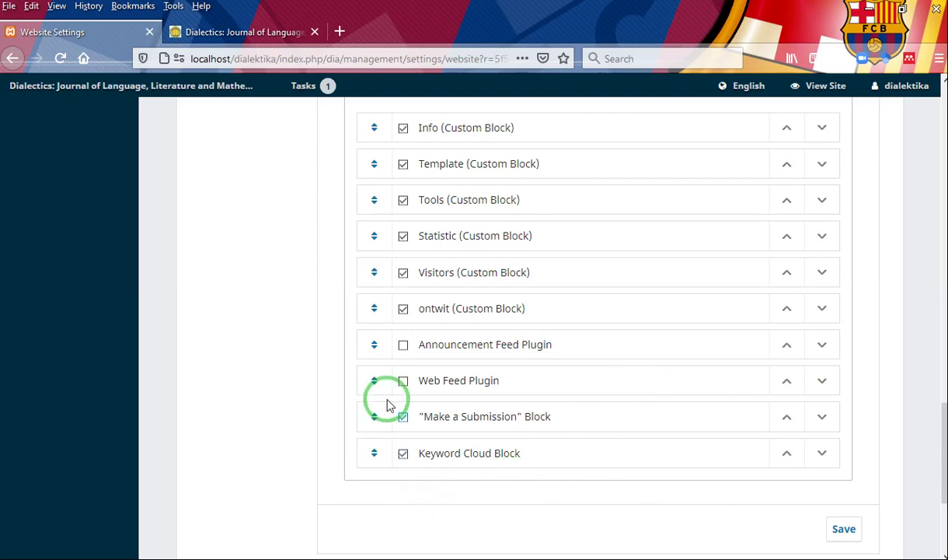
scroll(380, 380, up, 3)
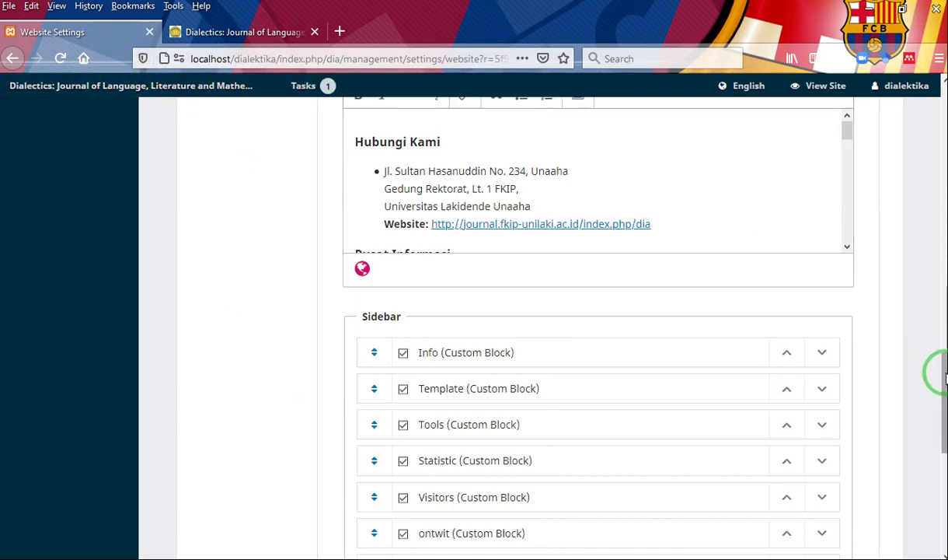
scroll(756, 370, down, 3)
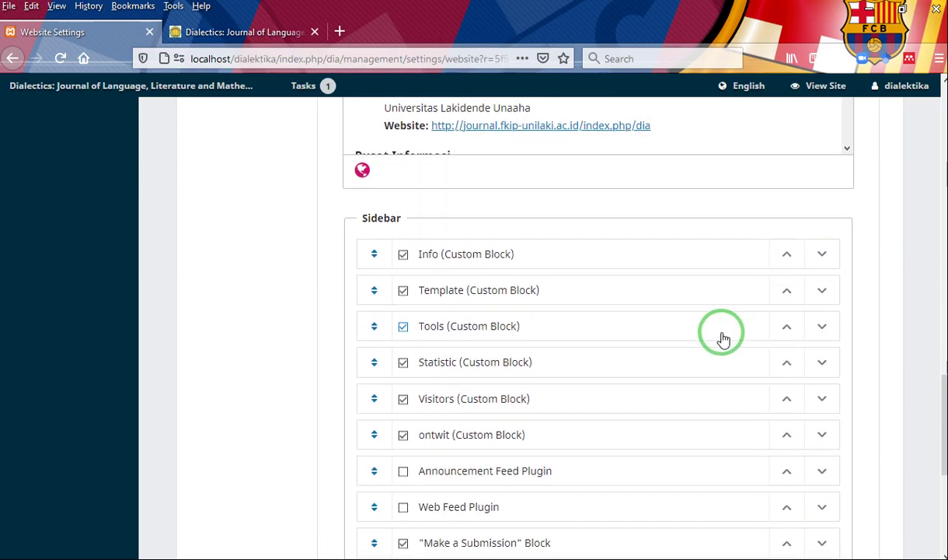
scroll(722, 336, down, 3)
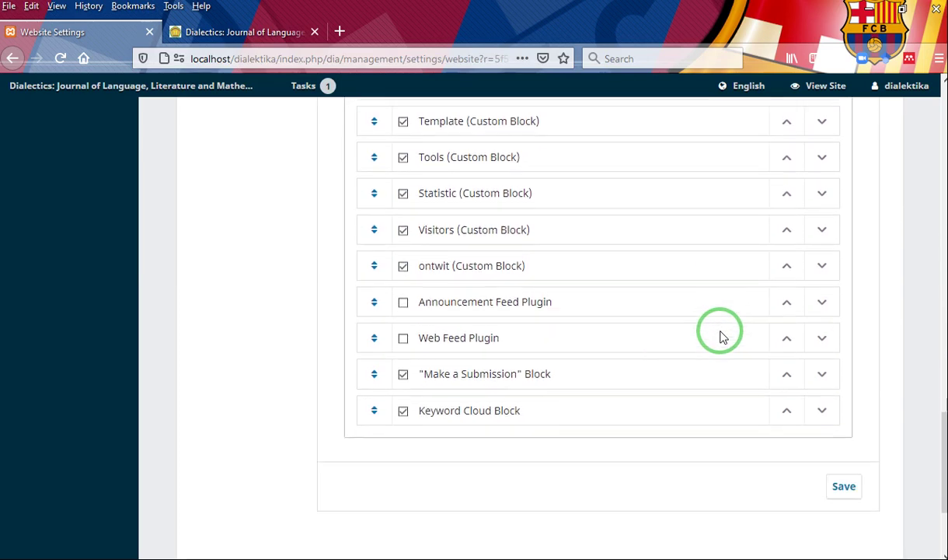
scroll(688, 303, up, 15)
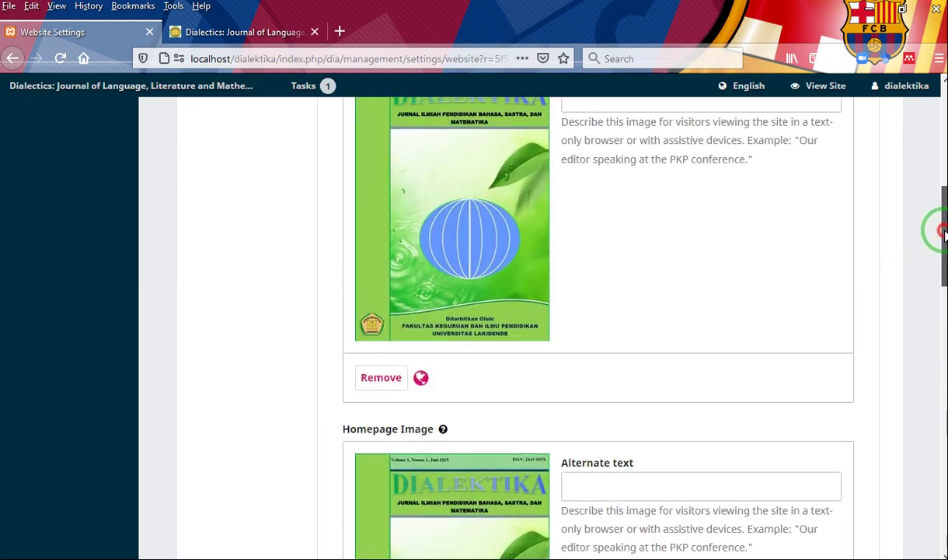
drag(943, 230, 940, 127)
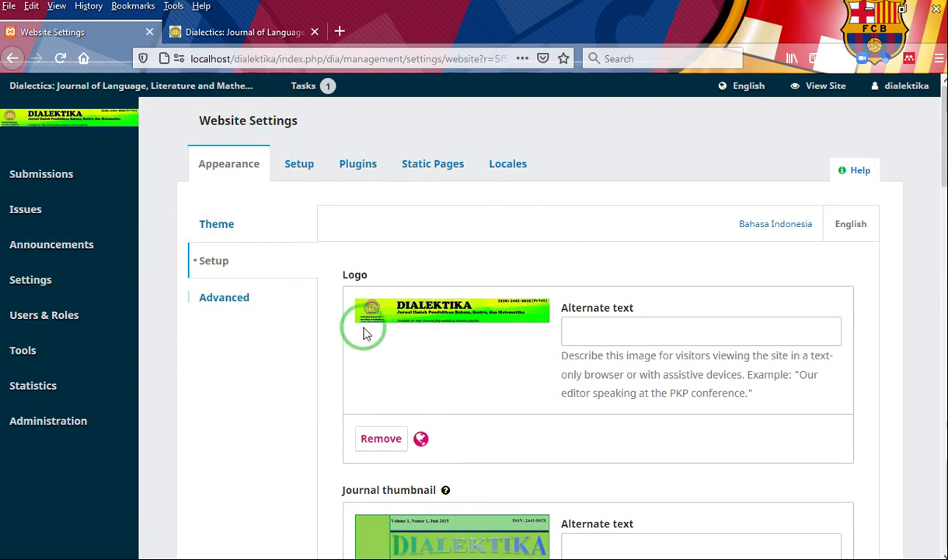
Reload Website Settings, go back to the appearance setup's Sidebar list and disable the ontwit custom block
click(61, 56)
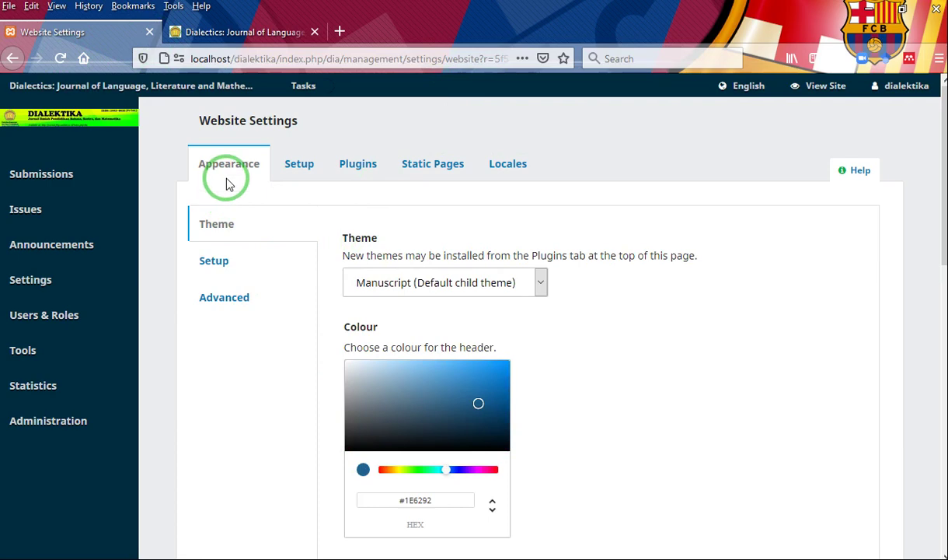
click(206, 262)
scroll(575, 314, down, 5)
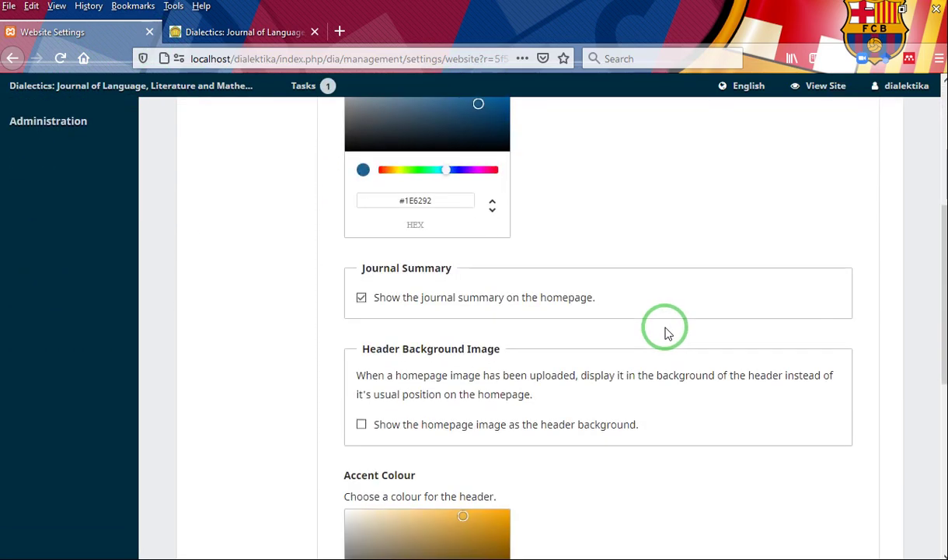
scroll(592, 370, down, 15)
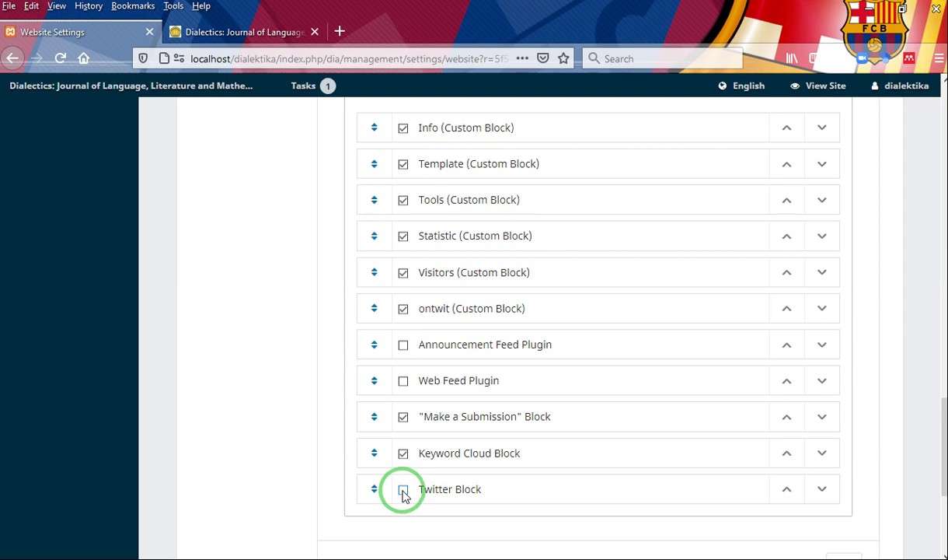
click(404, 491)
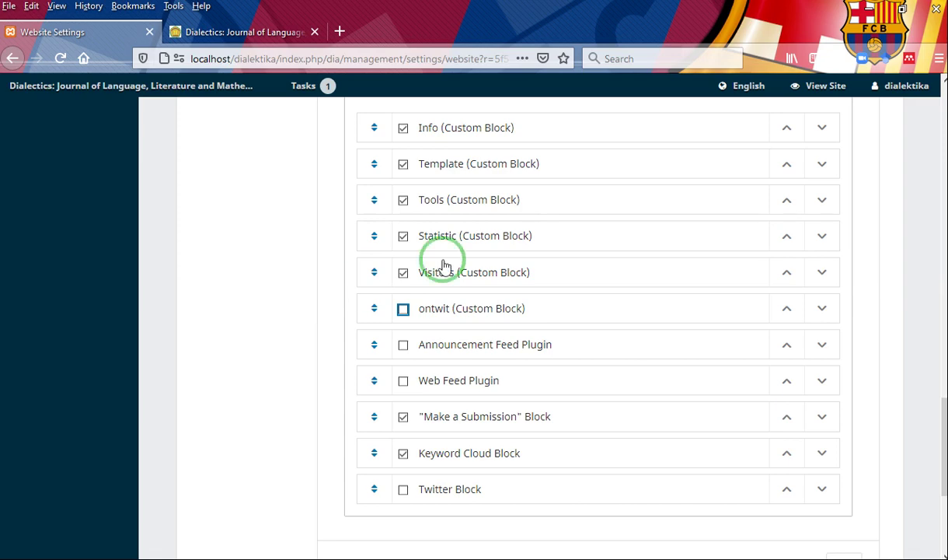
Enable the Twitter Block in the Sidebar list
scroll(241, 191, up, 5)
scroll(245, 204, down, 3)
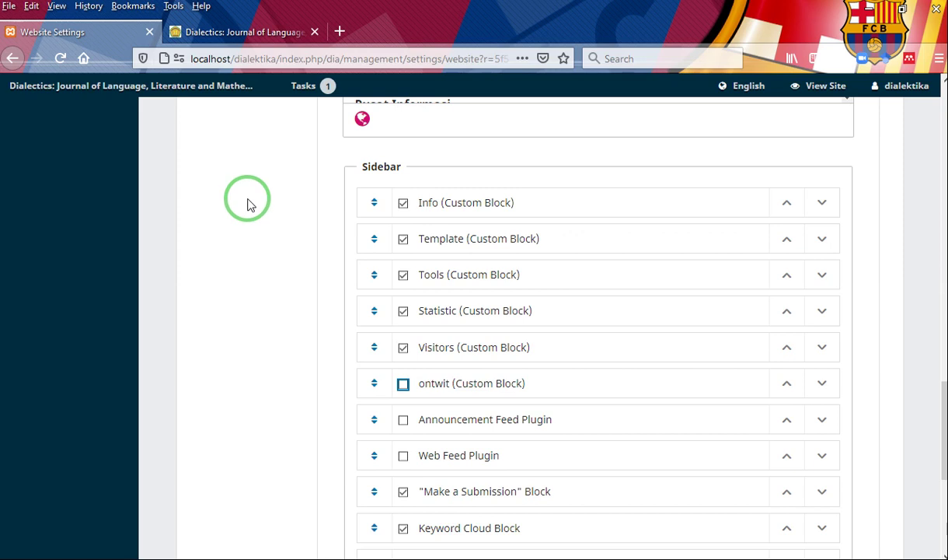
scroll(249, 208, down, 3)
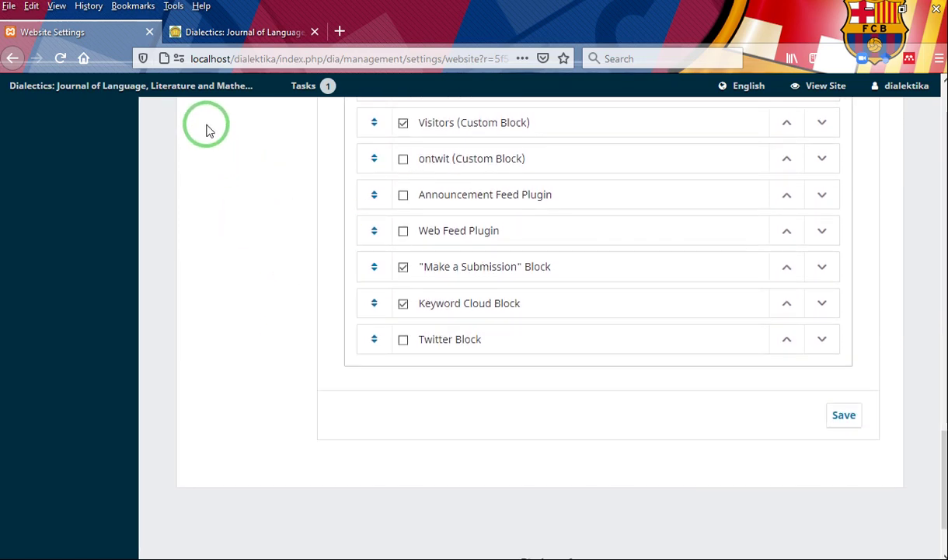
click(404, 341)
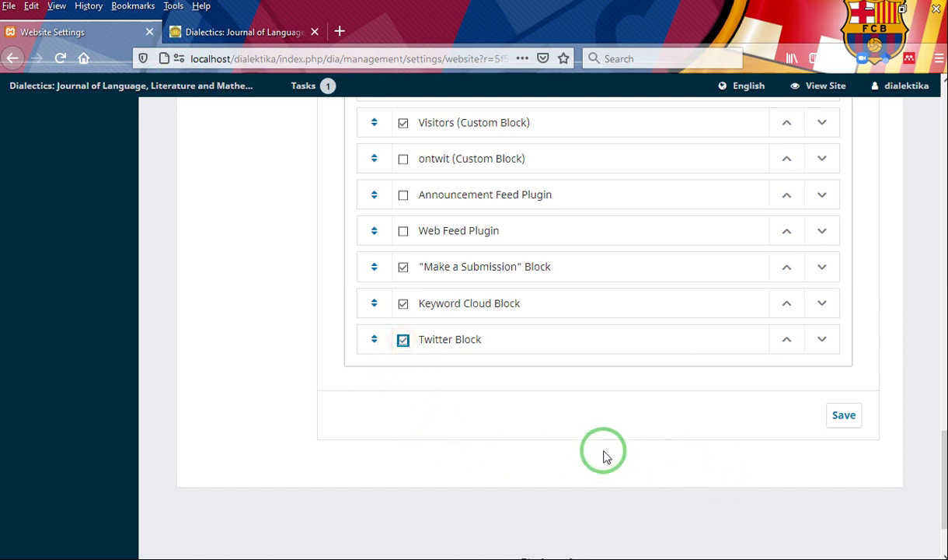
Move the Twitter Block directly above the "Make a Submission" Block in the Sidebar list
scroll(336, 348, up, 1)
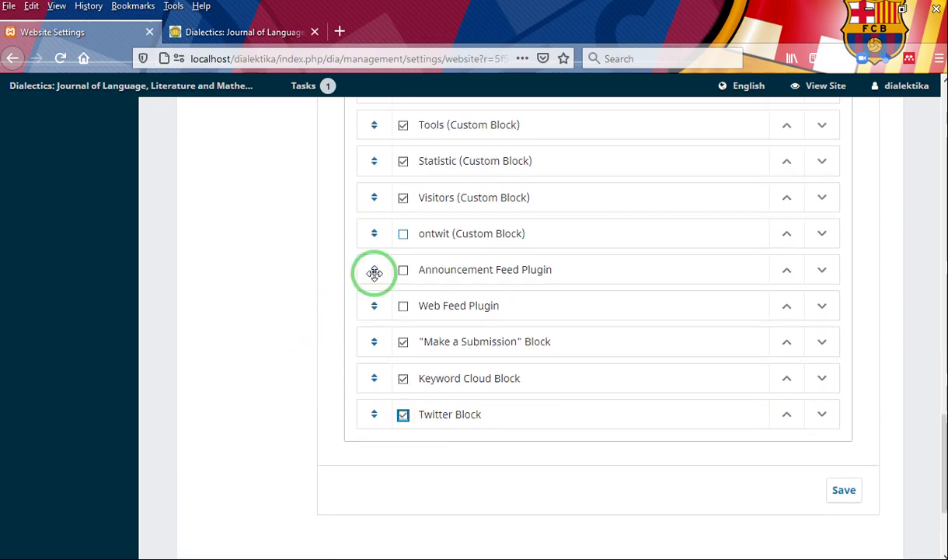
drag(371, 408, 369, 349)
scroll(290, 409, up, 2)
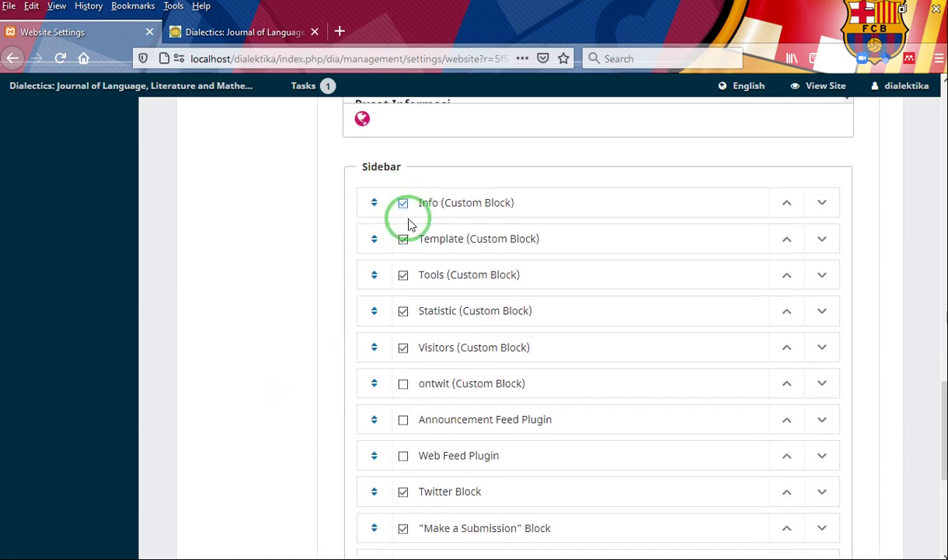
Move the "Make a Submission" Block to the first position in the Sidebar list and save the appearance settings
click(270, 29)
scroll(849, 266, up, 10)
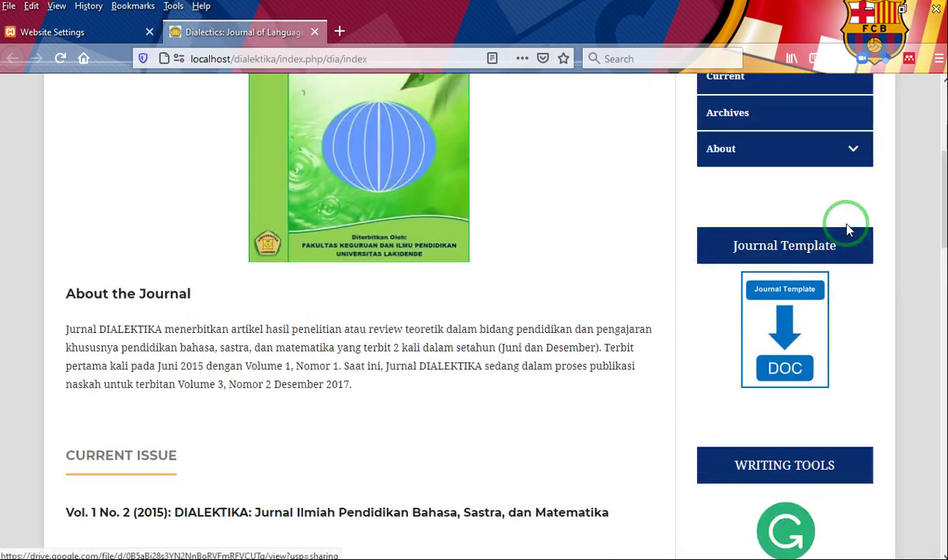
click(35, 34)
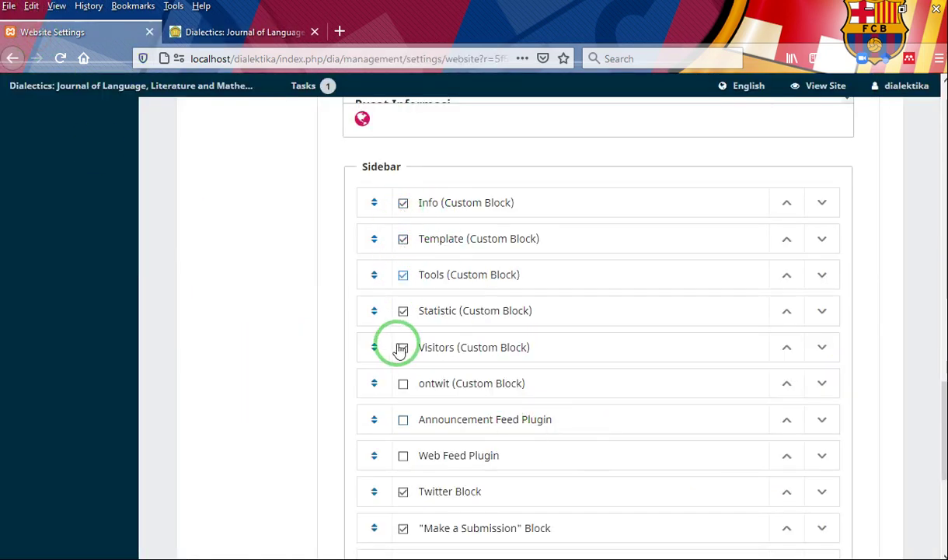
scroll(296, 434, down, 3)
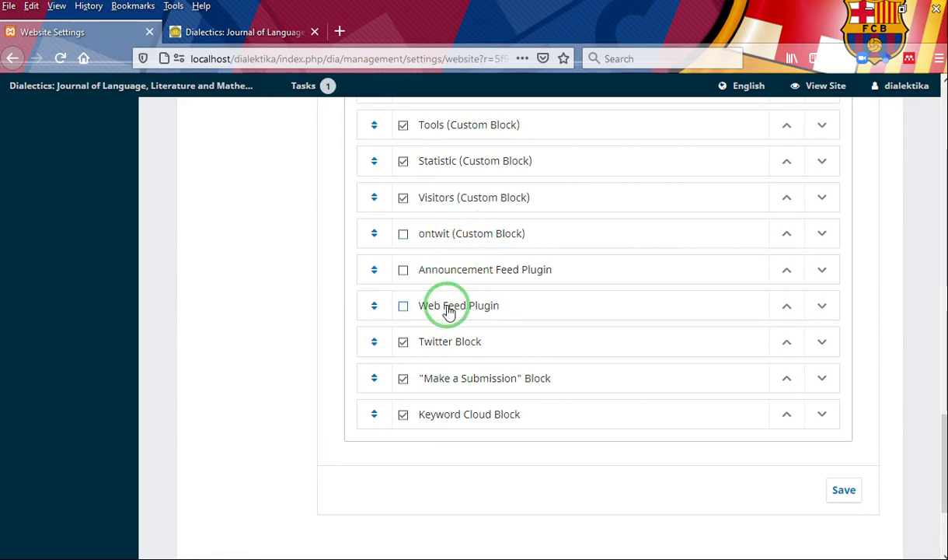
scroll(326, 420, up, 2)
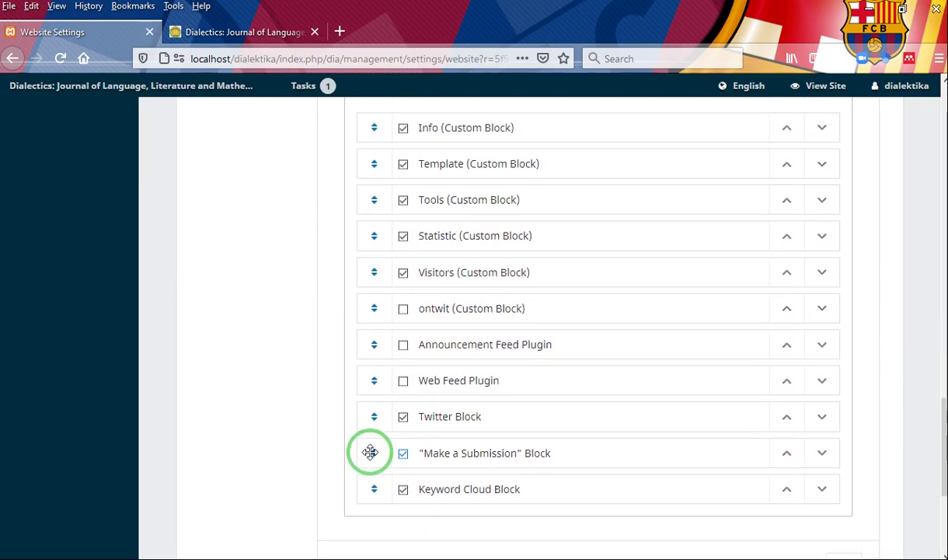
drag(376, 400, 367, 122)
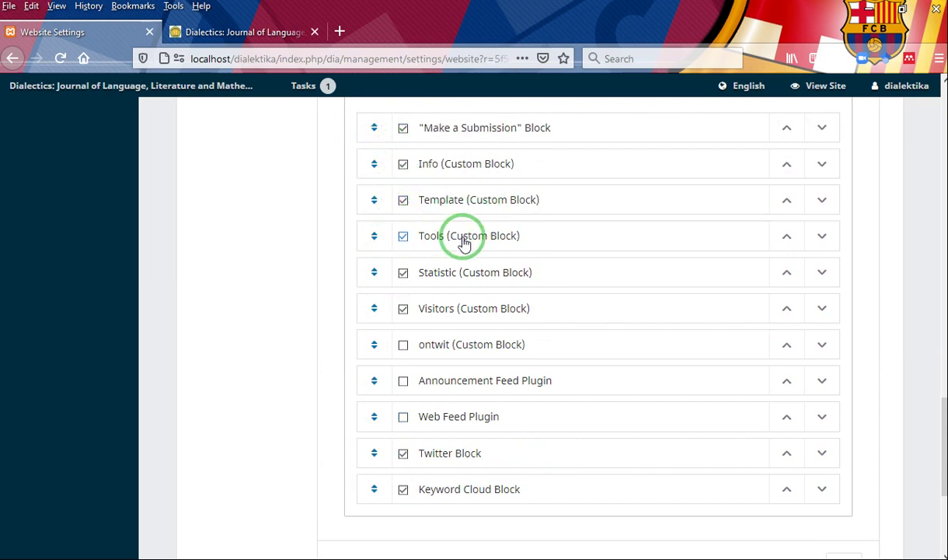
scroll(567, 509, down, 2)
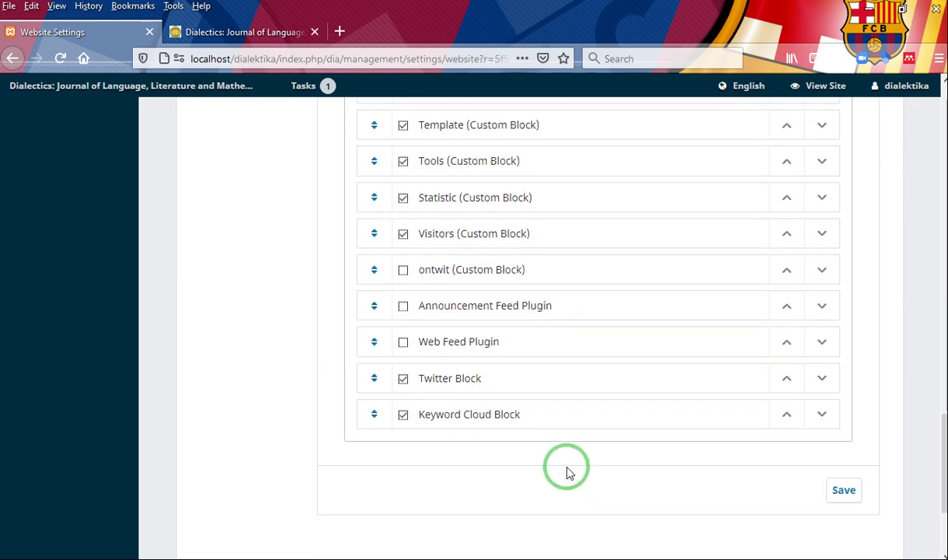
click(845, 491)
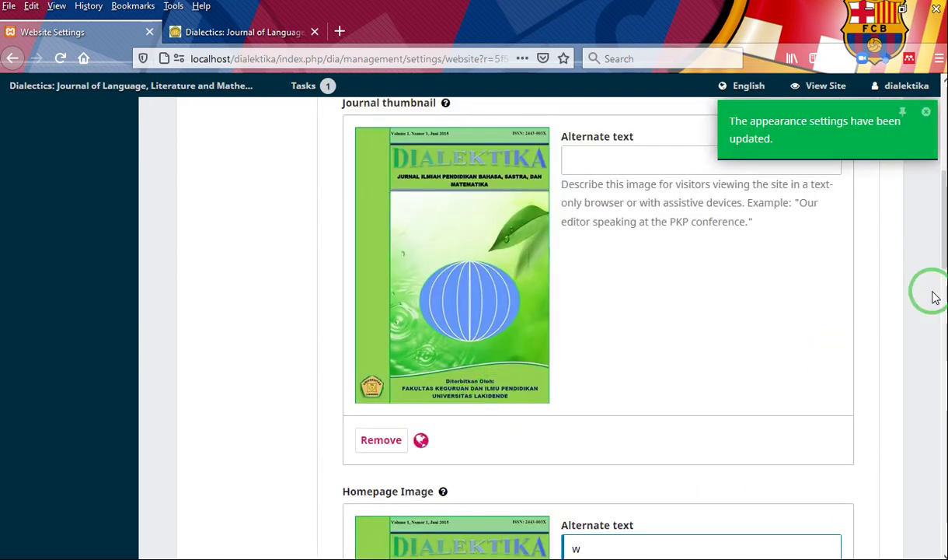
Go to the Twitter area of the journal homepage's sidebar and reload the page to apply the new block order
click(261, 38)
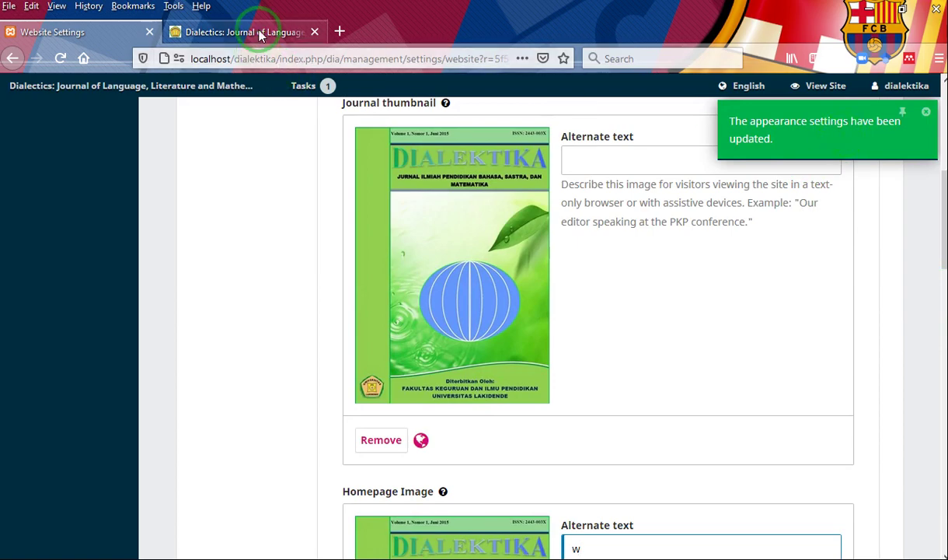
scroll(761, 411, down, 10)
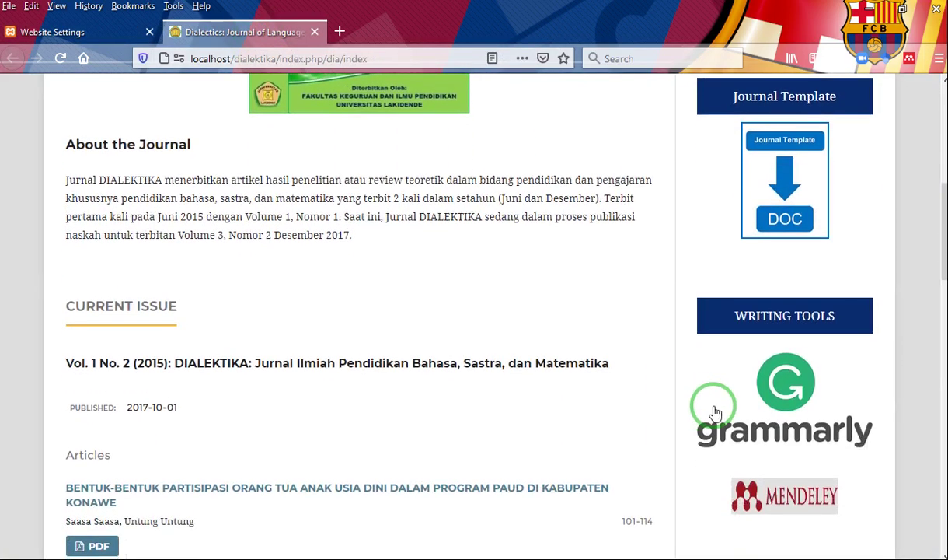
scroll(833, 454, down, 2)
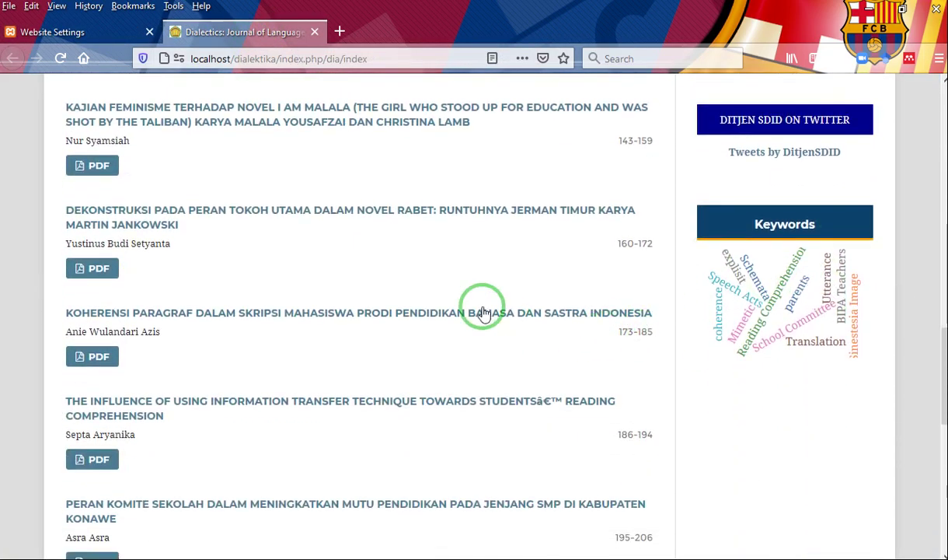
click(60, 58)
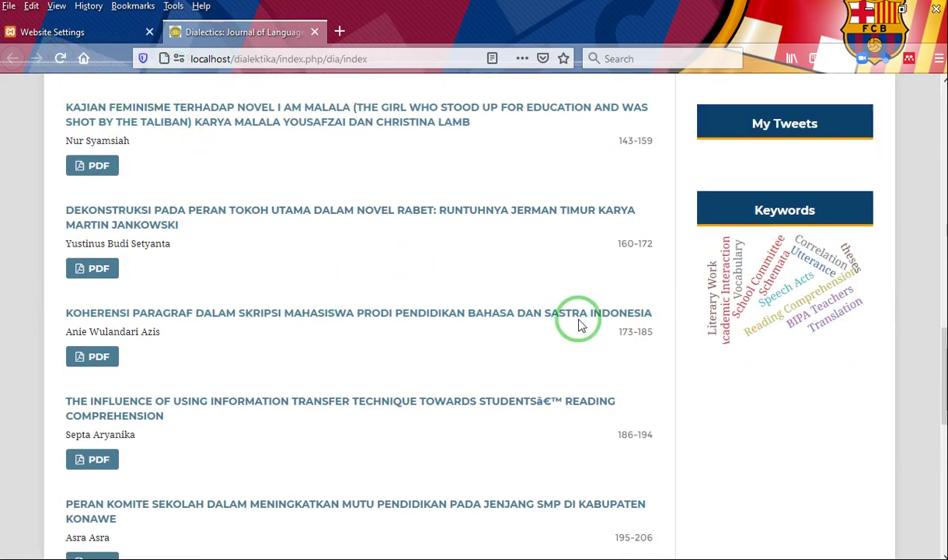
Examine the My Tweets block in the homepage sidebar and look through its embedded tweet feed
scroll(678, 358, up, 1)
scroll(677, 354, up, 3)
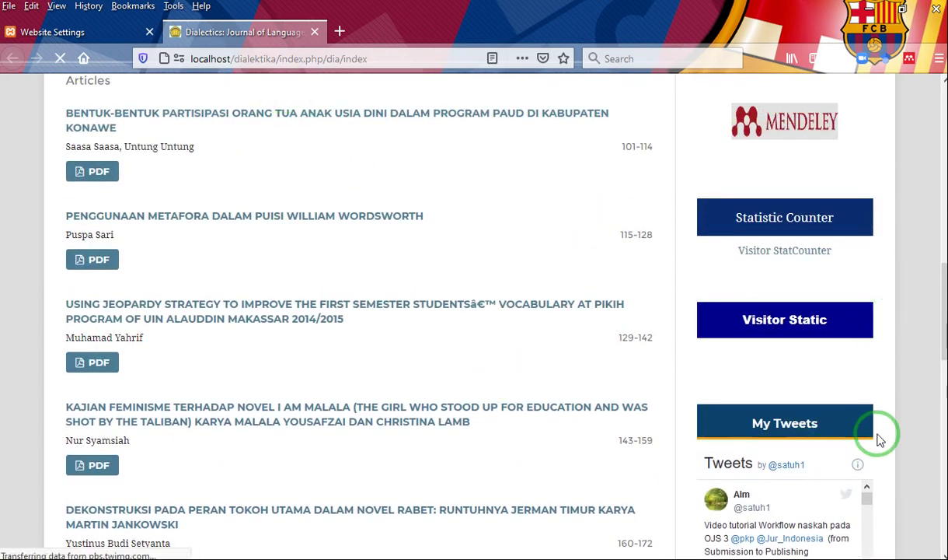
scroll(894, 412, down, 1)
scroll(906, 389, down, 1)
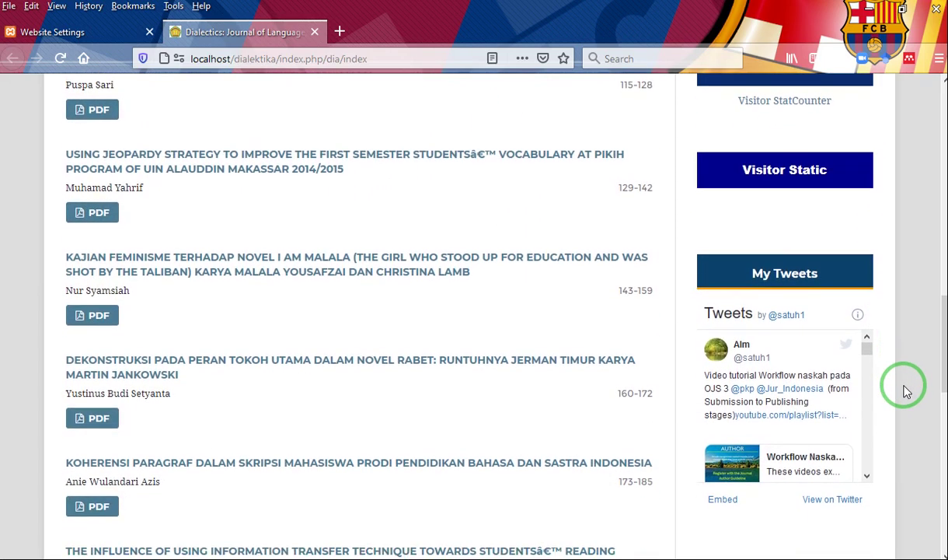
scroll(907, 373, down, 2)
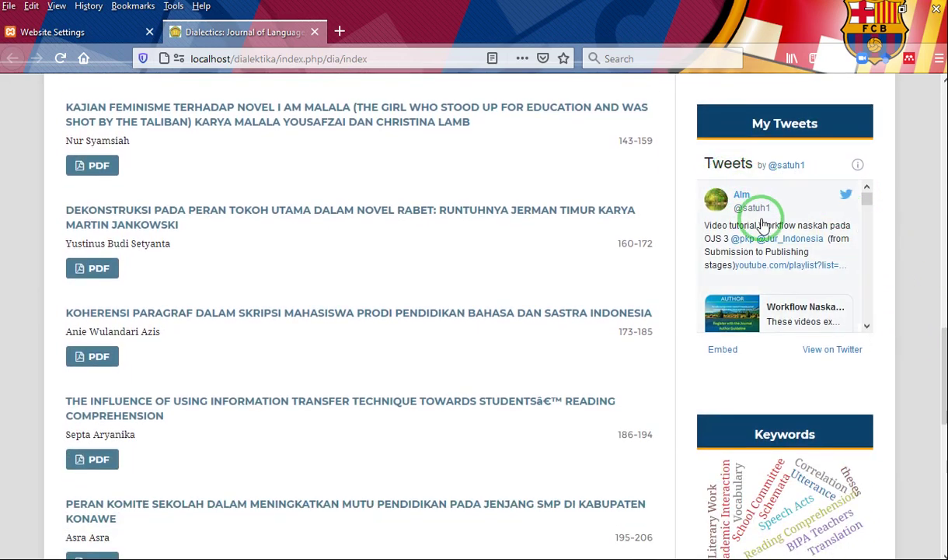
scroll(804, 276, down, 2)
scroll(805, 284, down, 4)
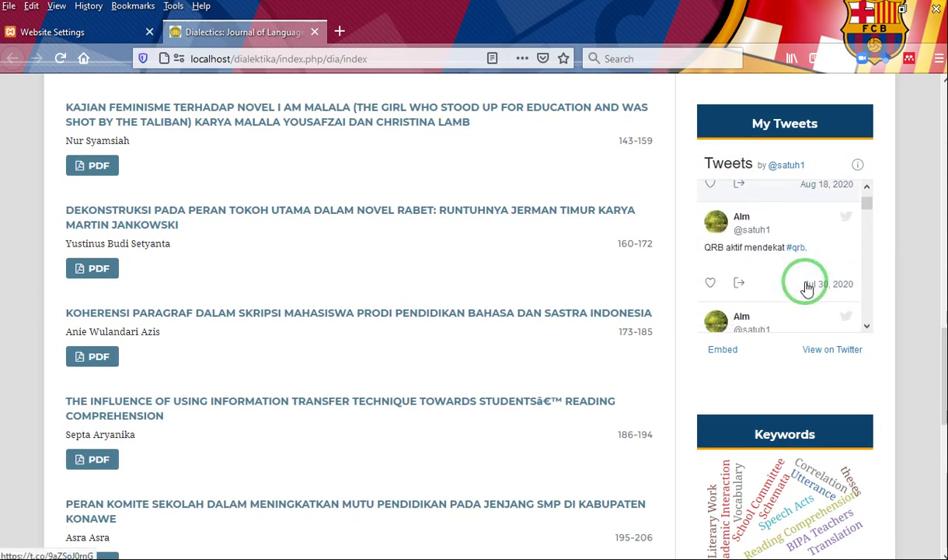
scroll(796, 256, up, 2)
scroll(765, 279, up, 3)
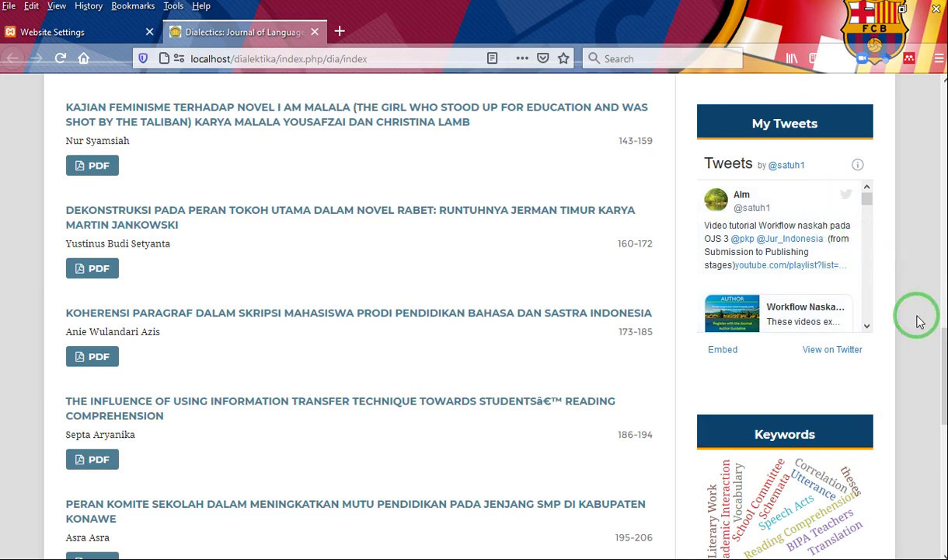
Review the homepage sidebar from the Journal Template block to My Tweets, and return to the beginning of Website Settings
drag(942, 358, 938, 105)
scroll(899, 358, down, 4)
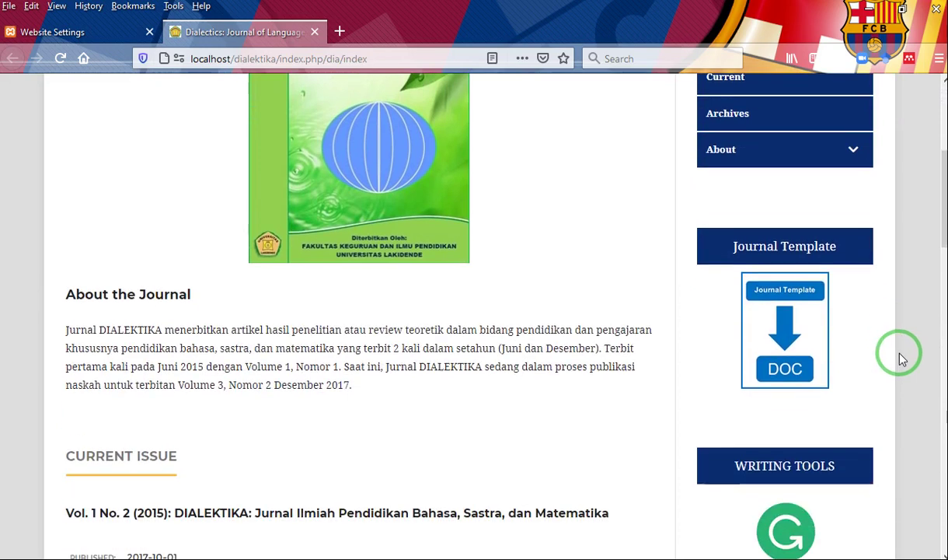
scroll(901, 359, down, 3)
scroll(907, 365, down, 3)
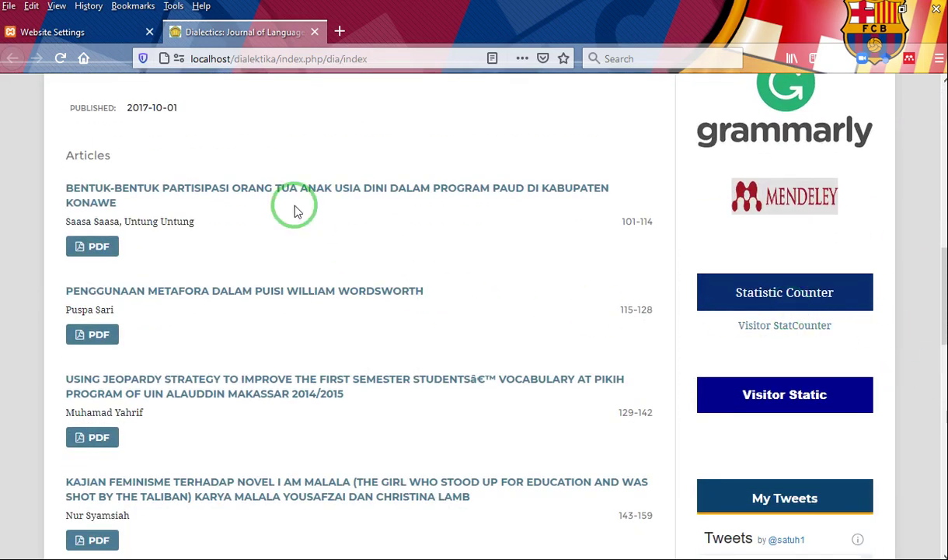
click(75, 33)
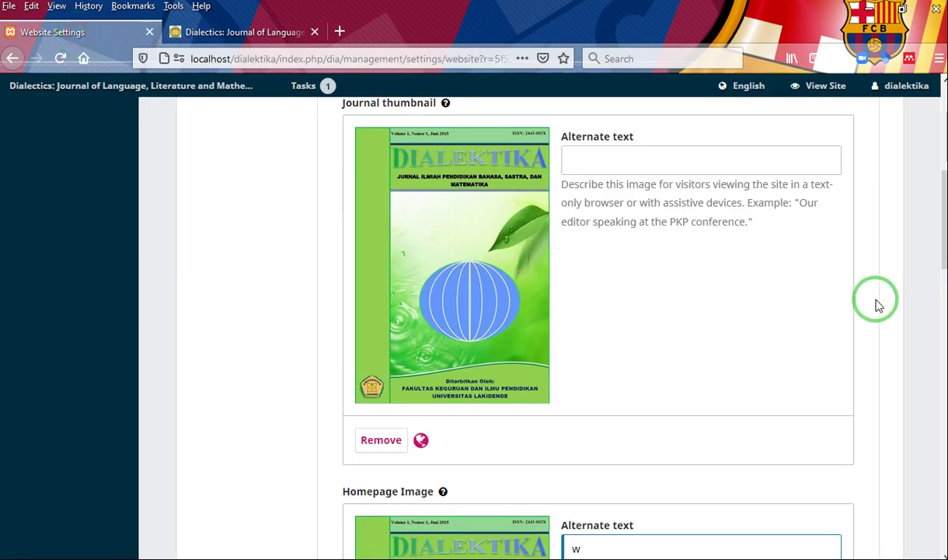
drag(940, 237, 935, 113)
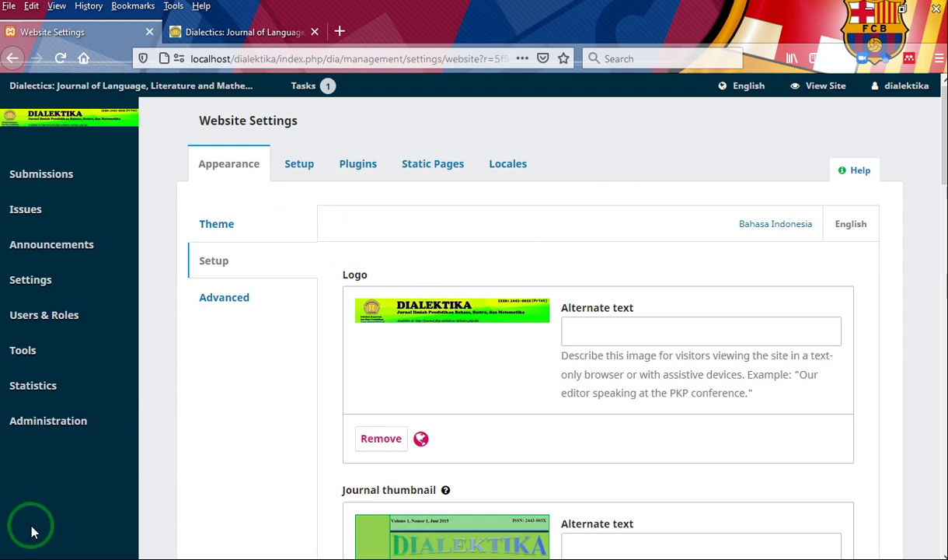
Switch to the XAMPP Control Panel, review the Apache and MySQL module status and log, and close the window
click(0, 482)
click(13, 455)
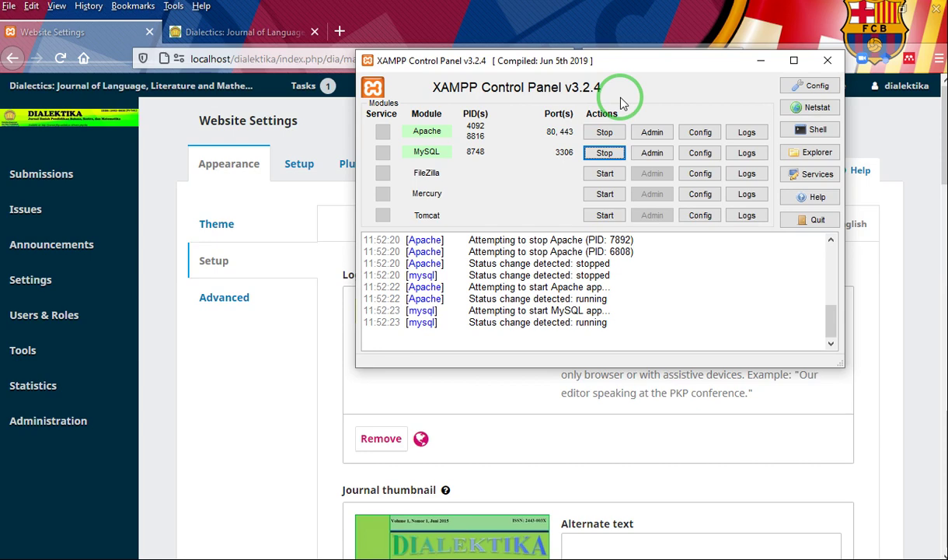
drag(633, 67, 413, 32)
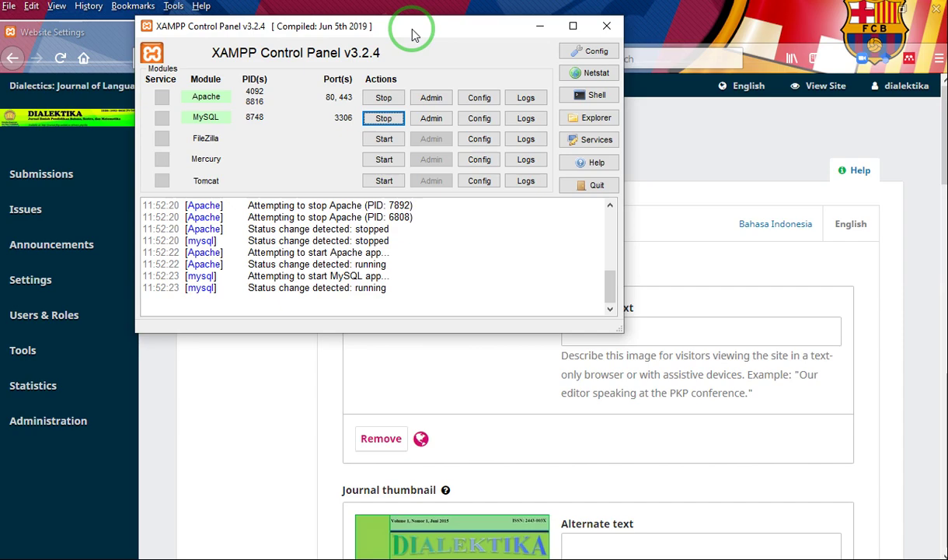
drag(413, 35, 481, 217)
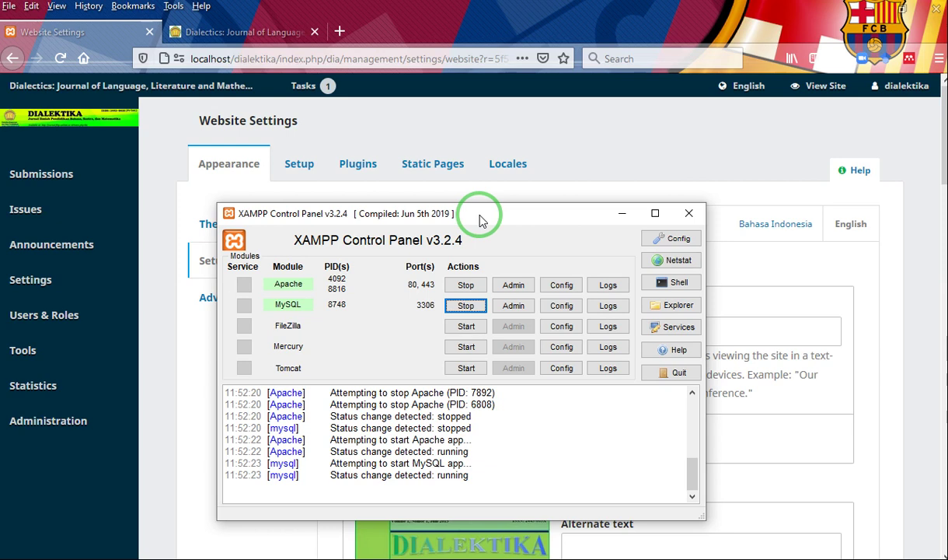
drag(479, 220, 579, 129)
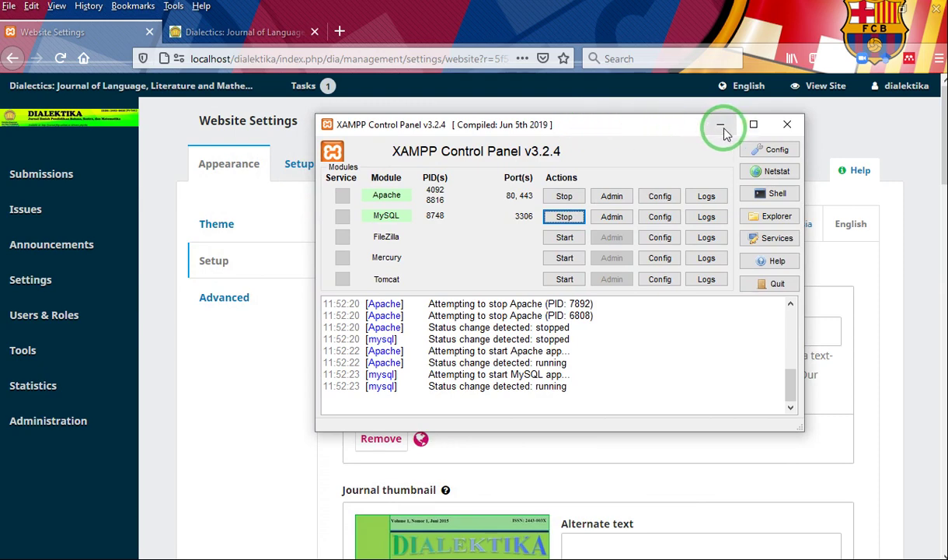
click(786, 127)
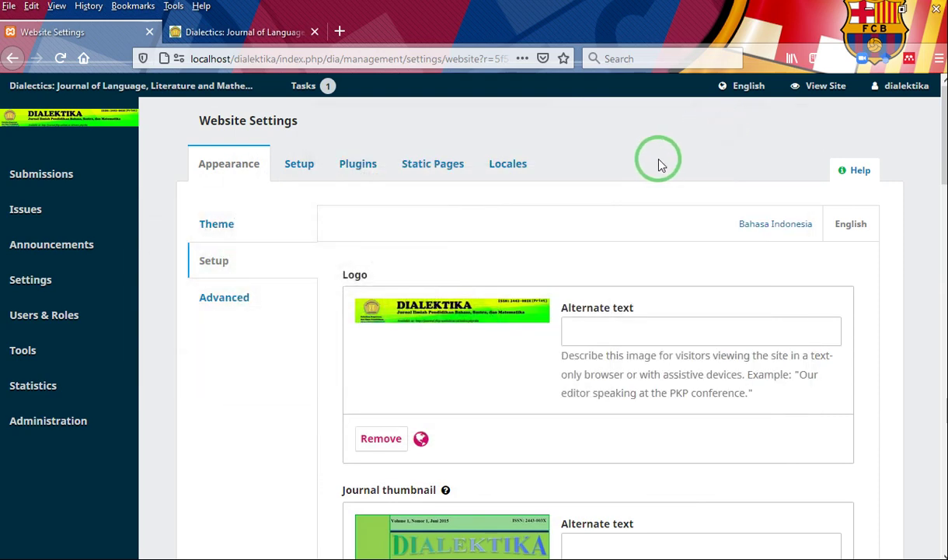